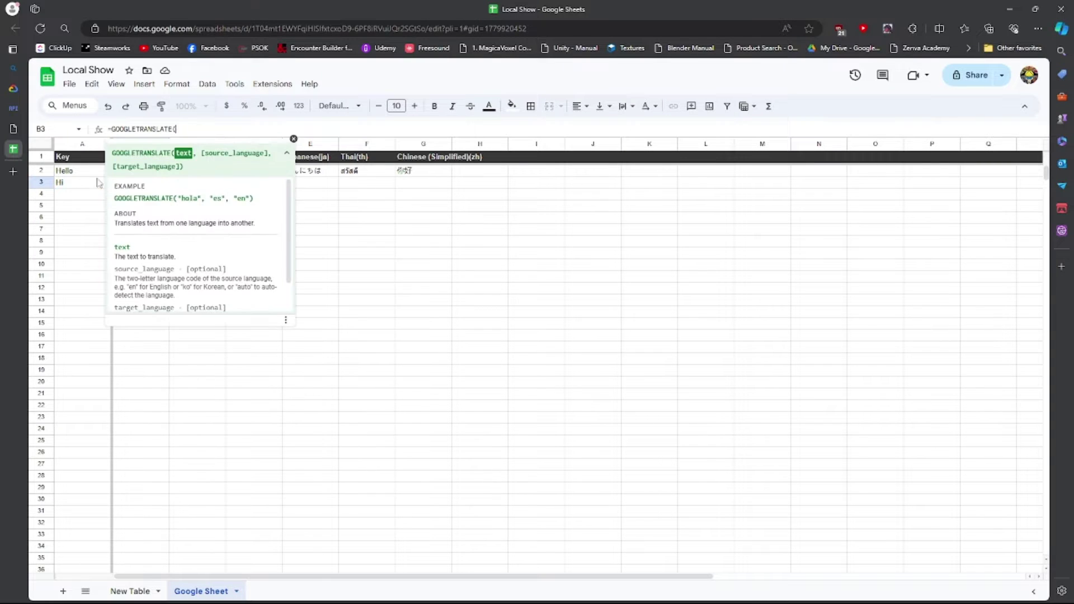
Enter GOOGLETRANSLATE formulas from A3 into row 3 for the en, es and de columns.
type("A3, \"en\", \"en\")")
key("Tab")
type("=GOOGLETRANSLATE(A3, \"en\", \"es\")")
key("Tab")
type("=GOOGLETRANSLATE(A3, \"en\", \"de\")")
key("Tab")
type("=GOOGLETRANSLATE(A3, \"en\", \"en\")")
key("Return")
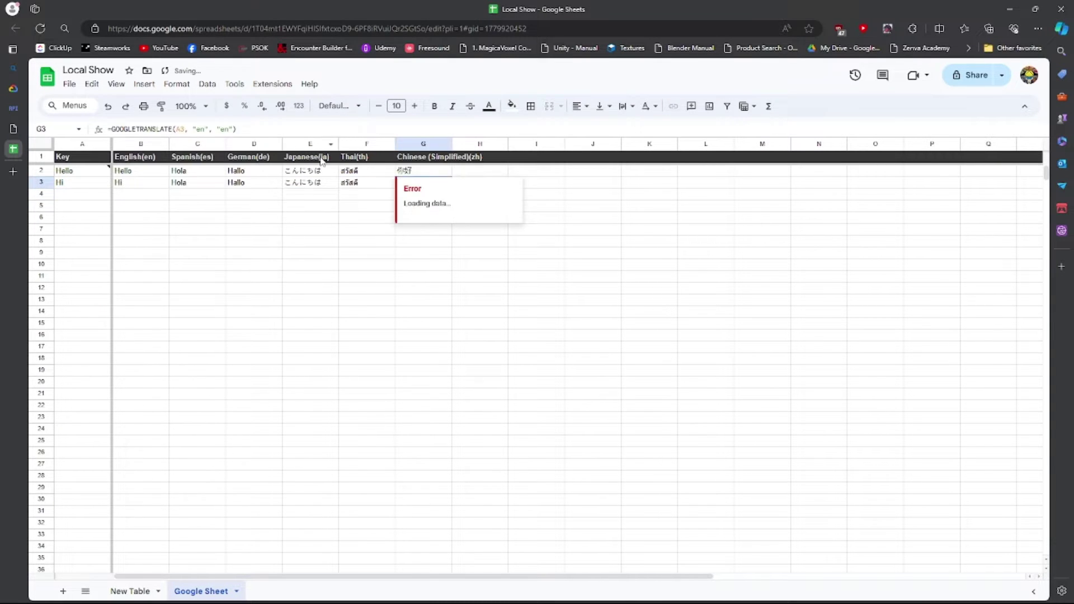
Put 'How are you?' in A3 and 'Fine' in A4, then fill the translation formulas down into row 4.
type("How are you?")
key("Return")
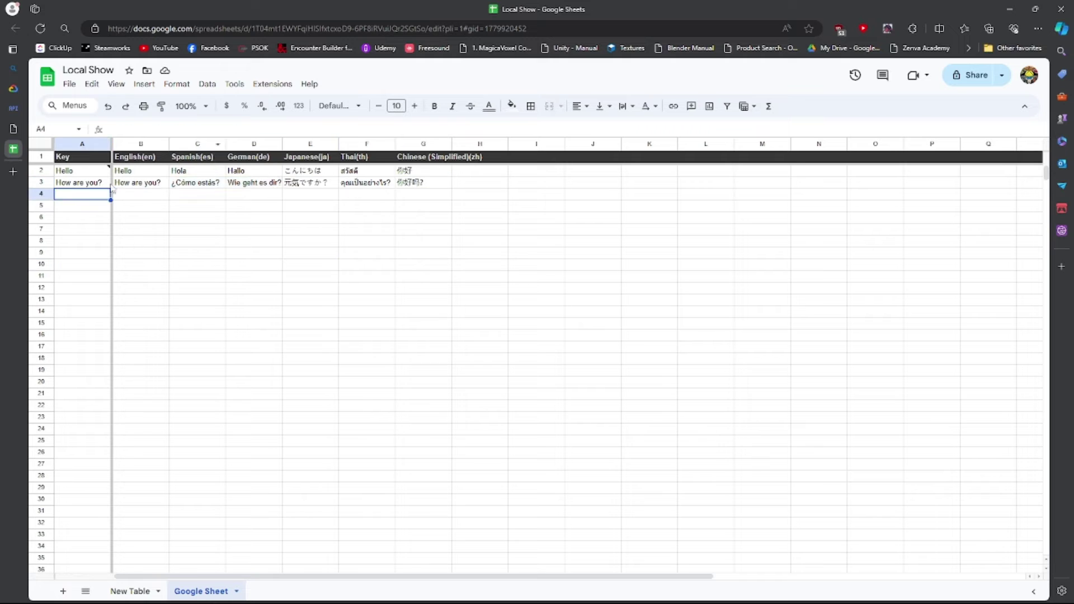
type("Fine")
key("Return")
left_click_drag(140, 183, 423, 194)
key("ctrl+d")
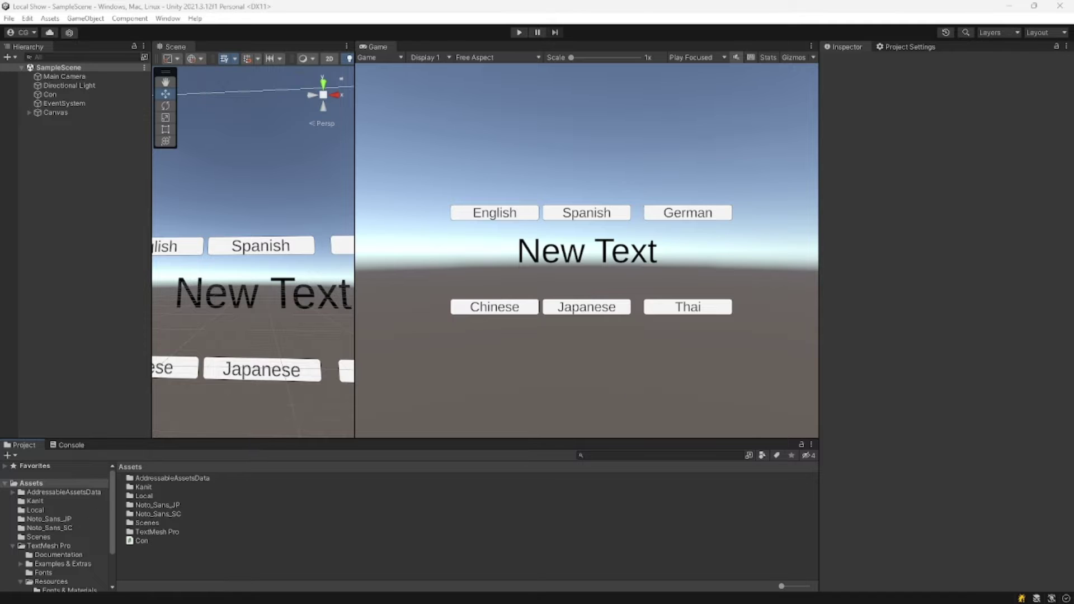
Go from the browser into the Google Cloud console's APIs & Services area.
mouse_move(462, 601)
left_click(427, 591)
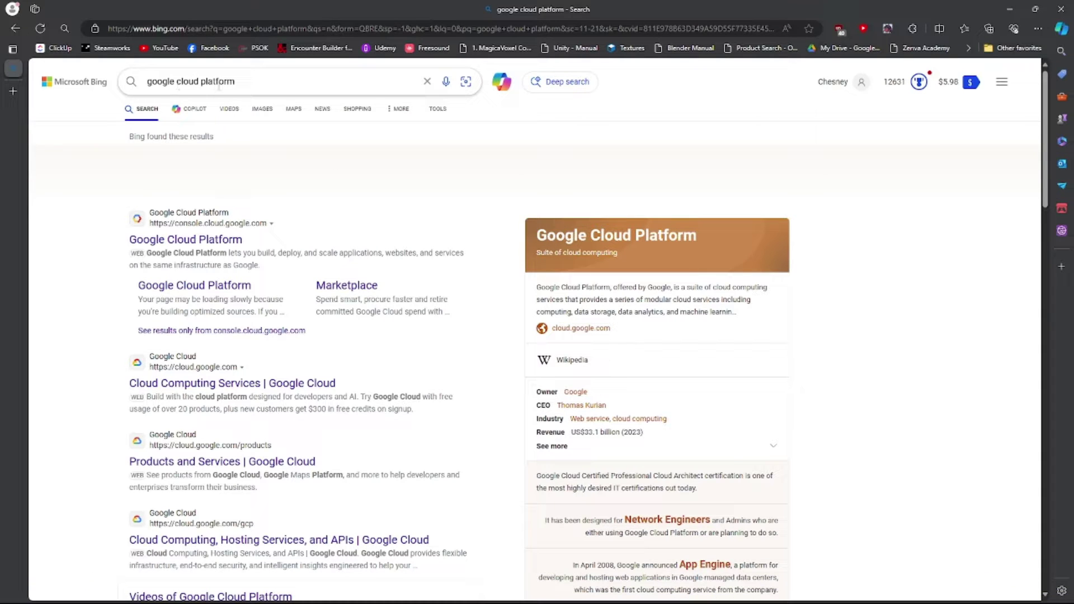
left_click(185, 241)
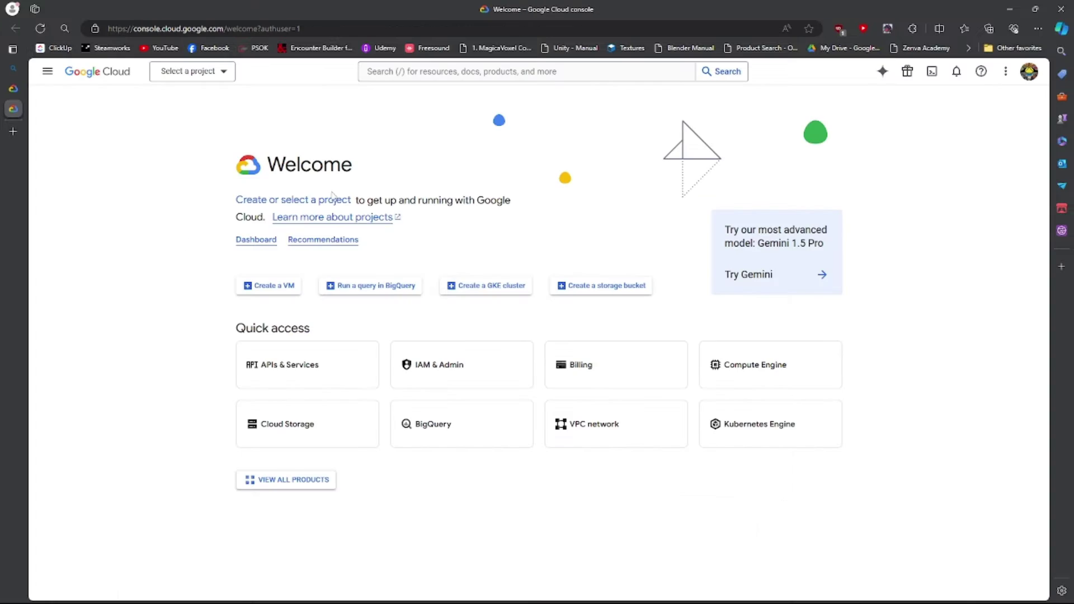
left_click(299, 380)
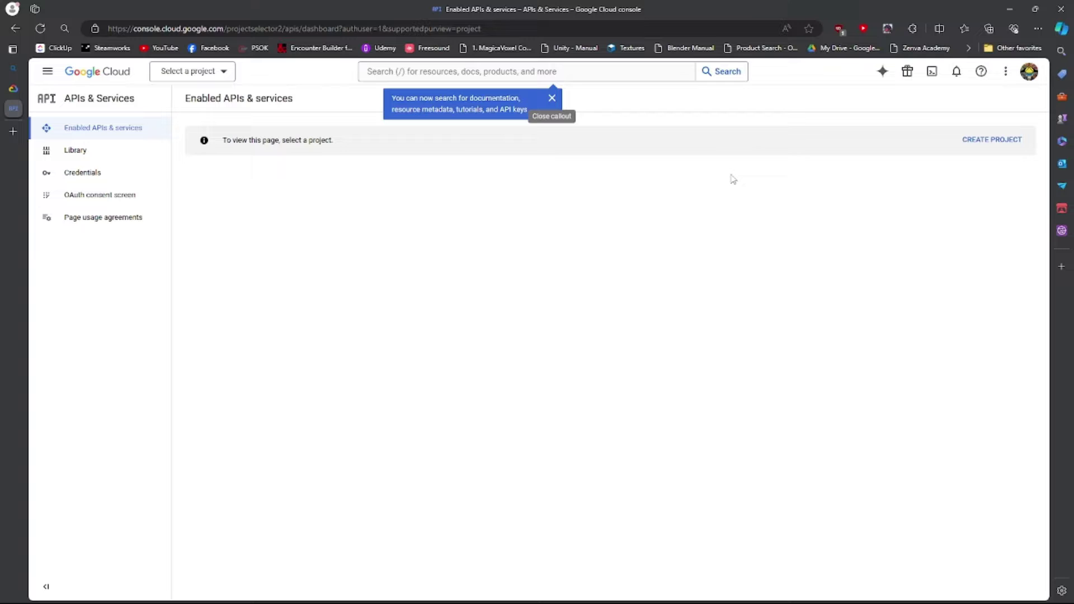
Create the project My Project 81974 with its location set to No organization.
left_click(992, 140)
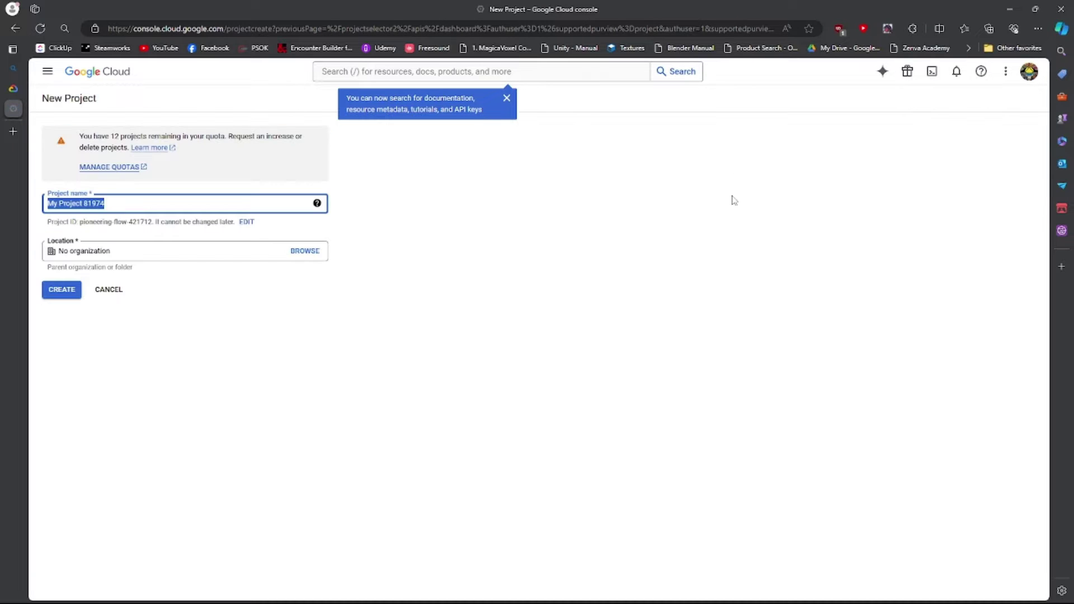
left_click(137, 203)
left_click(305, 251)
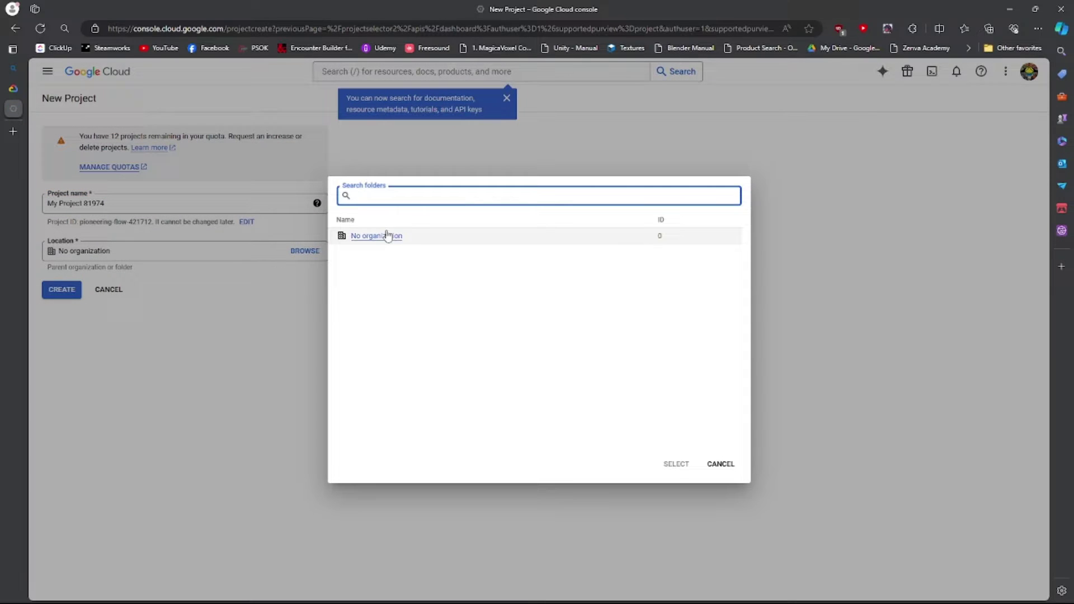
left_click(417, 238)
left_click(677, 464)
left_click(56, 289)
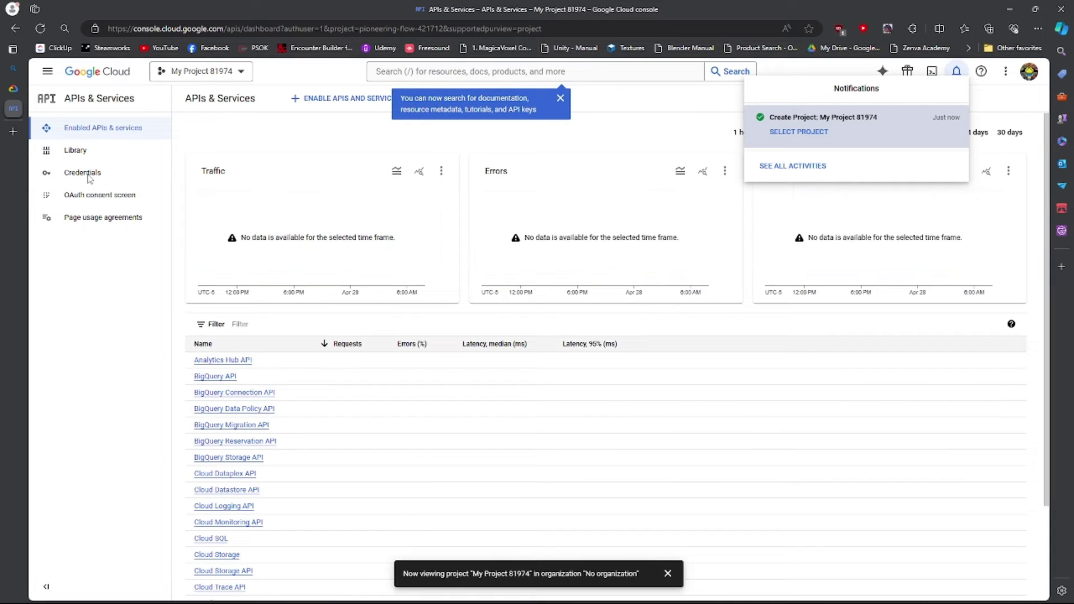
Choose External as the OAuth consent screen user type and start the registration.
left_click(87, 198)
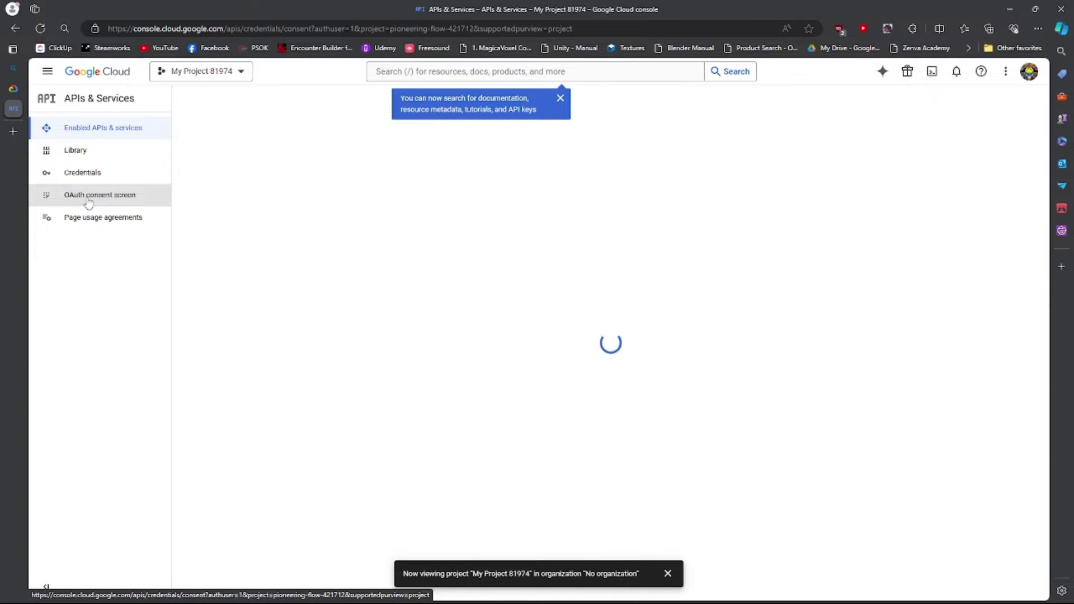
left_click(190, 237)
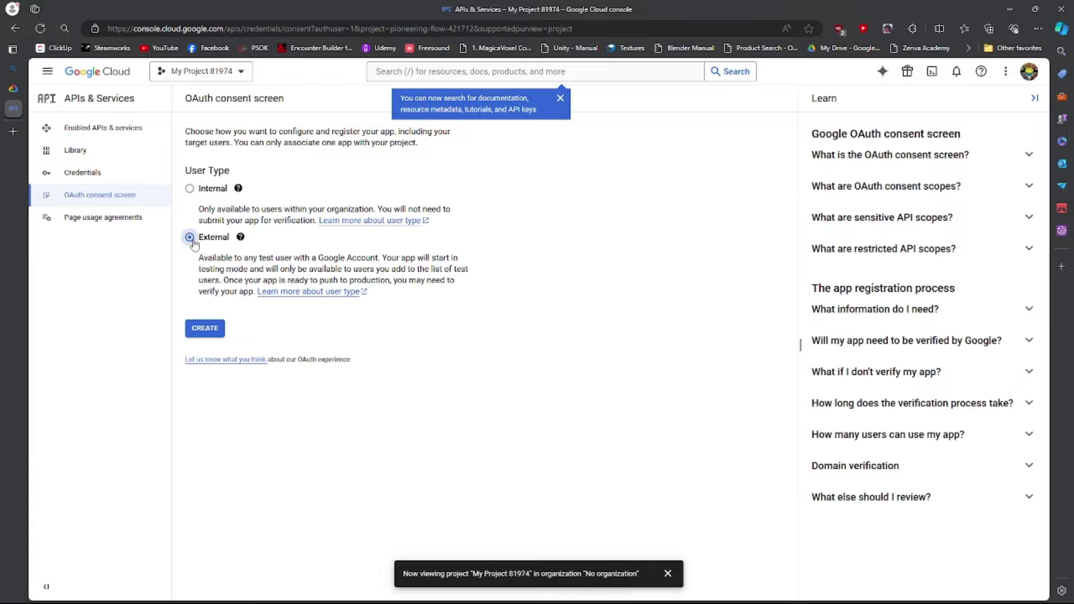
left_click(205, 328)
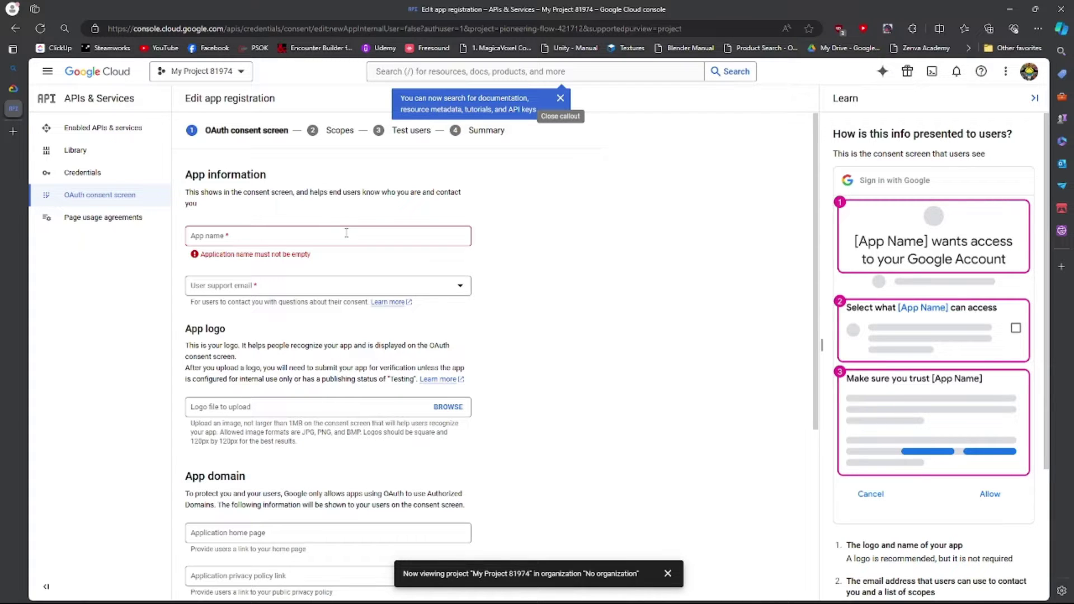
Name the app 'Localization ex', fill in the support and developer contact e-mails, and save.
left_click(241, 239)
type("Localiza")
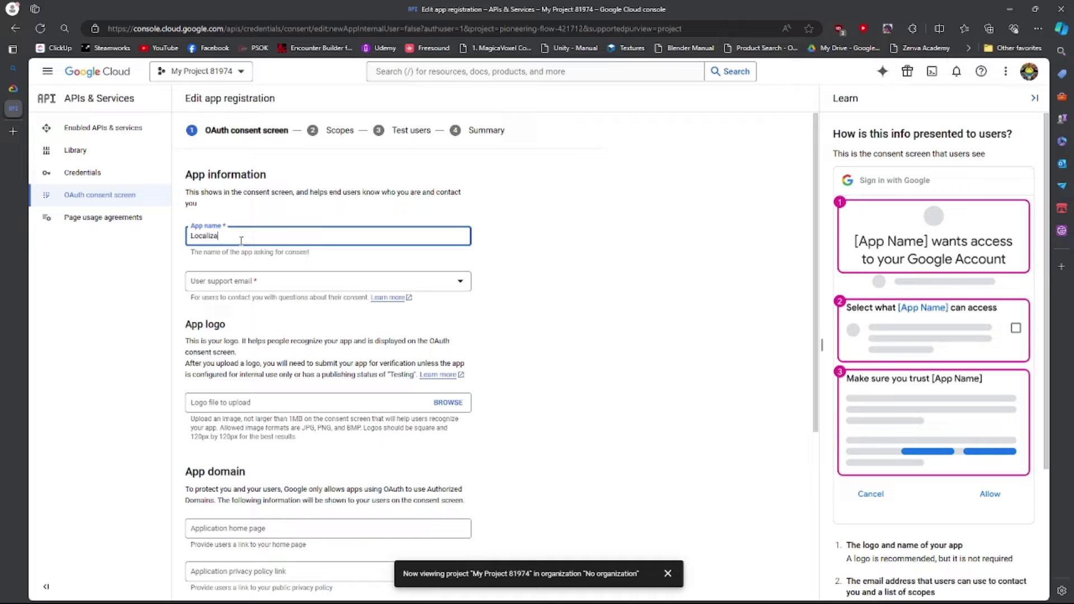
type("tion ex")
left_click(269, 284)
left_click(290, 296)
scroll(311, 335, "down", 1)
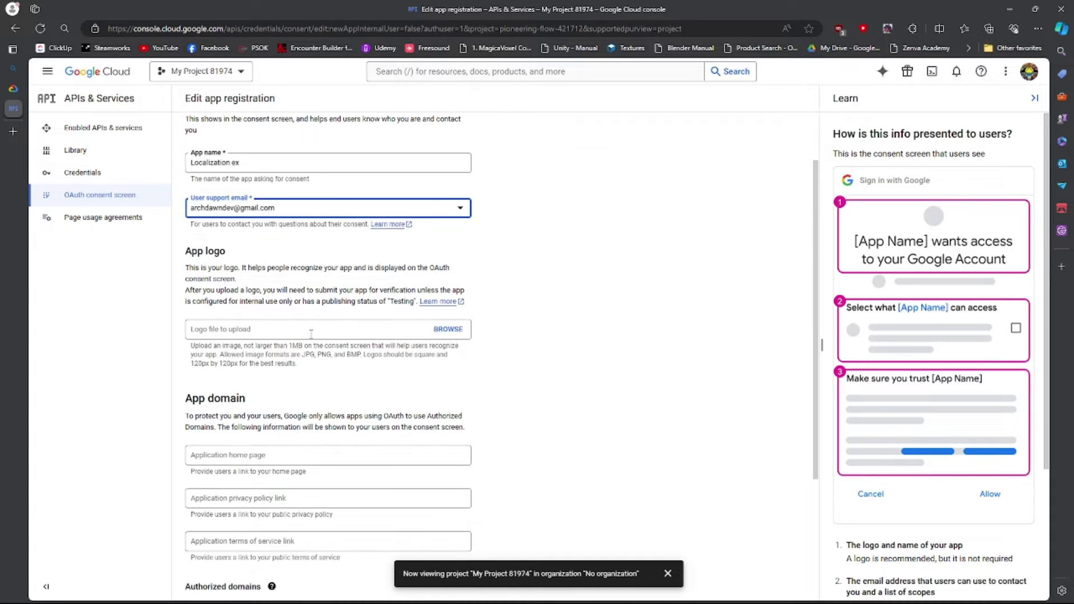
scroll(311, 334, "down", 4)
left_click(280, 511)
left_click(229, 580)
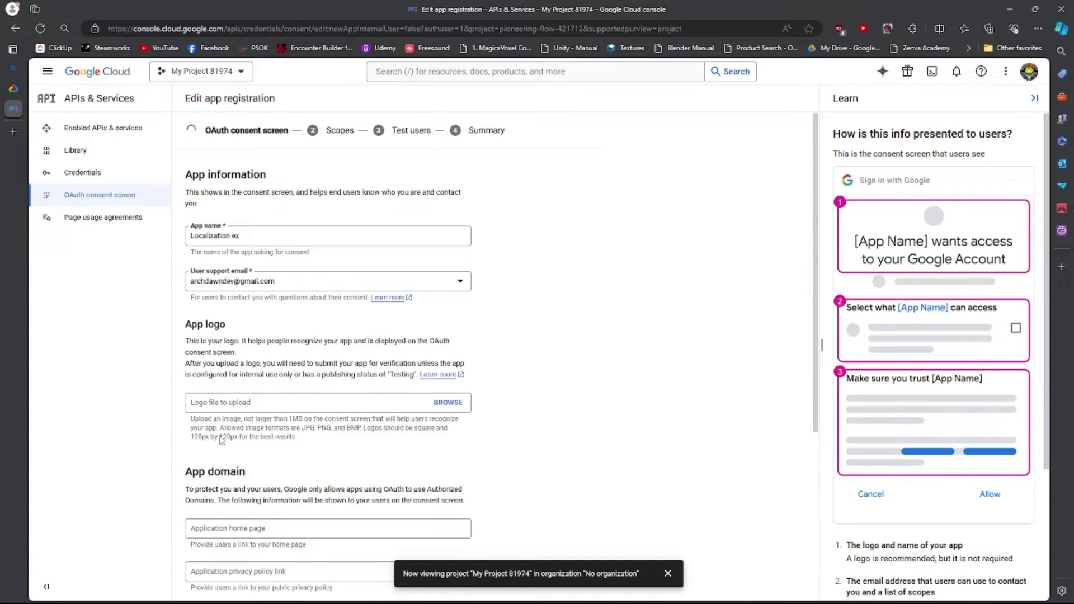
Skip the scopes, add the account e-mail as a test user, and return to the dashboard.
left_click(219, 577)
left_click(235, 247)
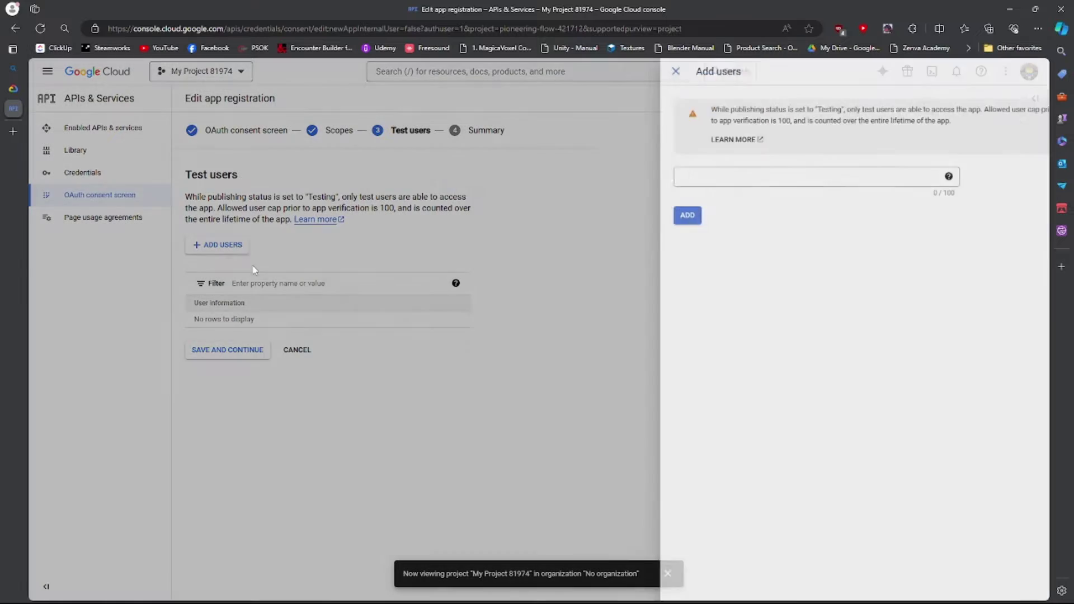
left_click(816, 175)
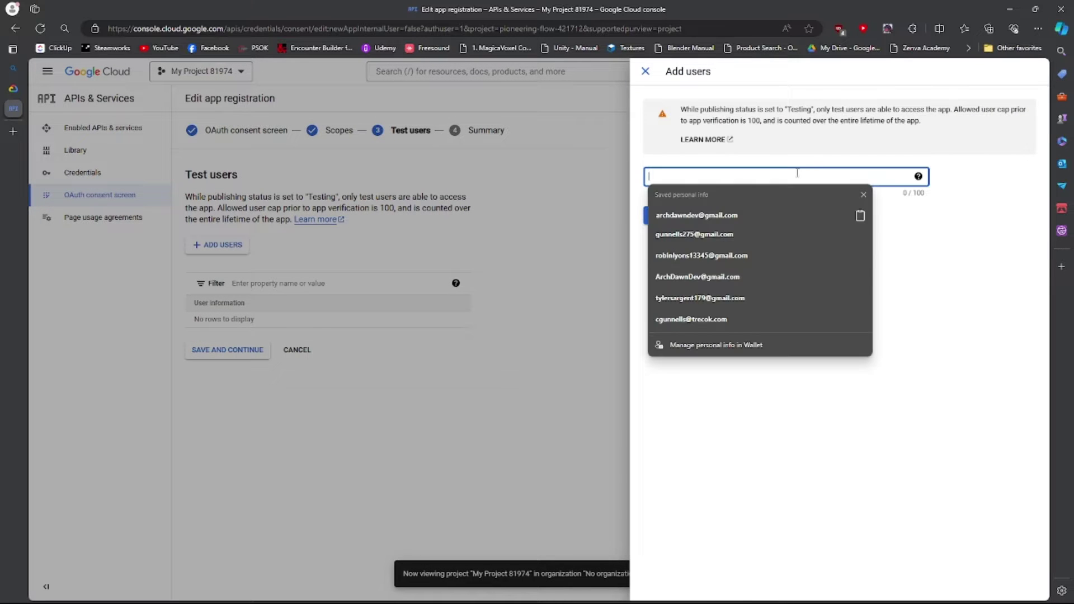
left_click(758, 214)
left_click(668, 218)
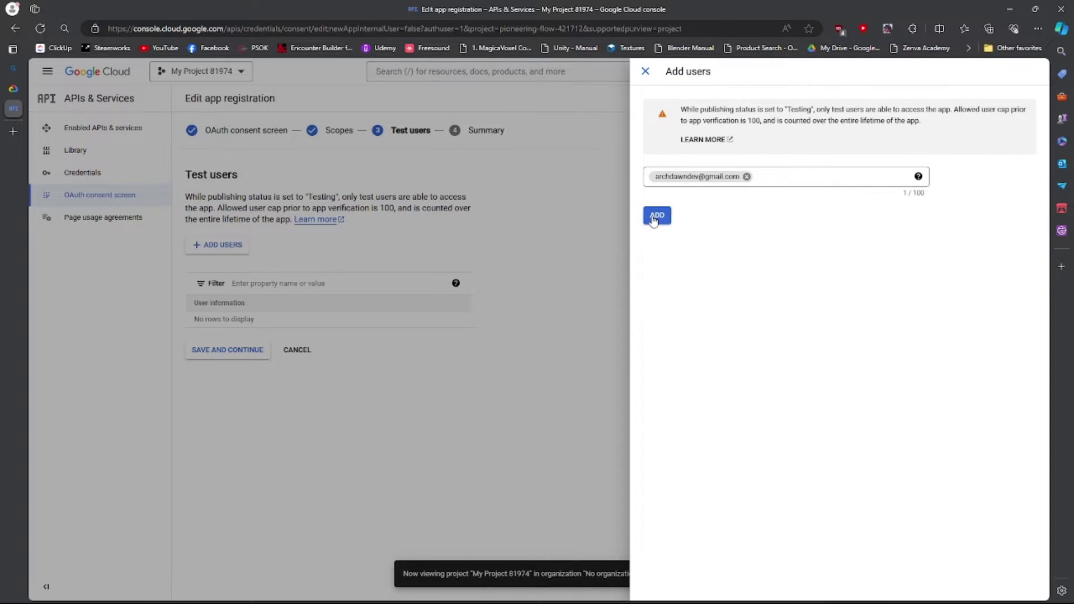
left_click(227, 350)
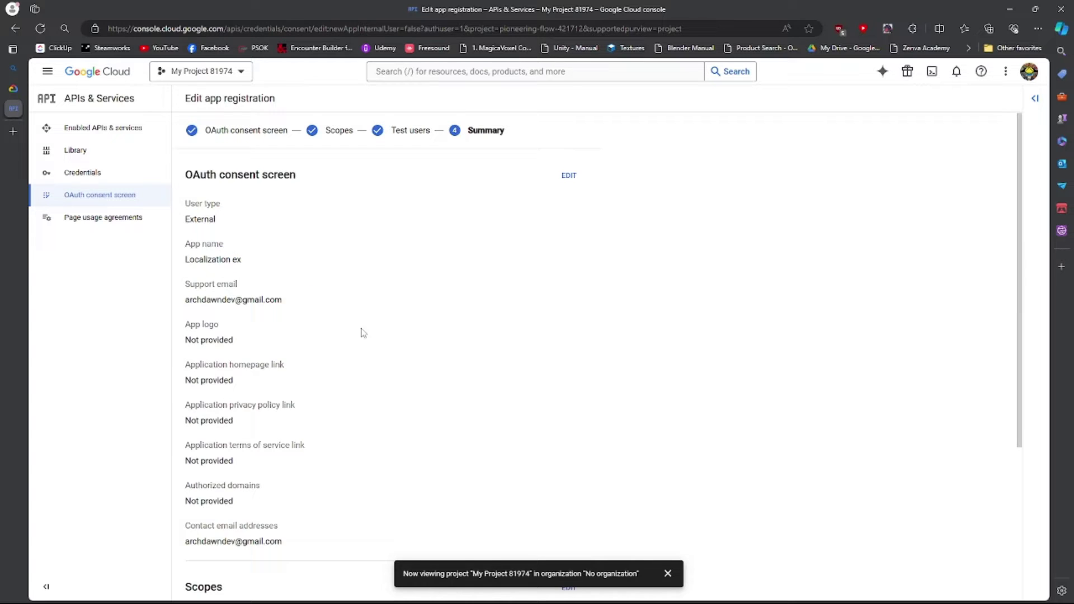
scroll(370, 330, "down", 3)
left_click(253, 585)
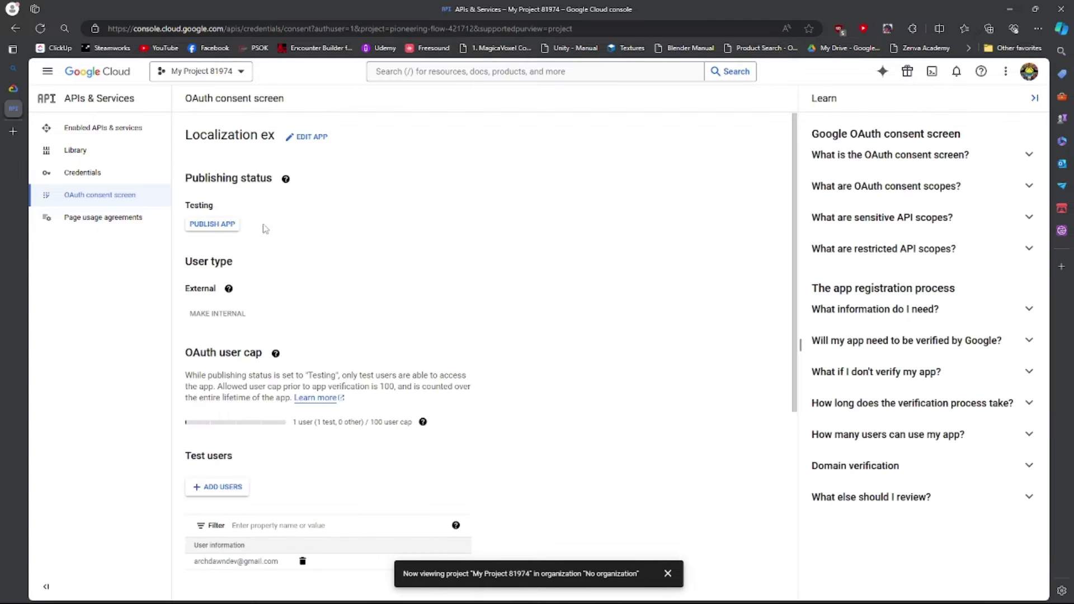
Create a Desktop app OAuth client ID named Desktop client 1 and download its JSON credentials.
left_click(108, 176)
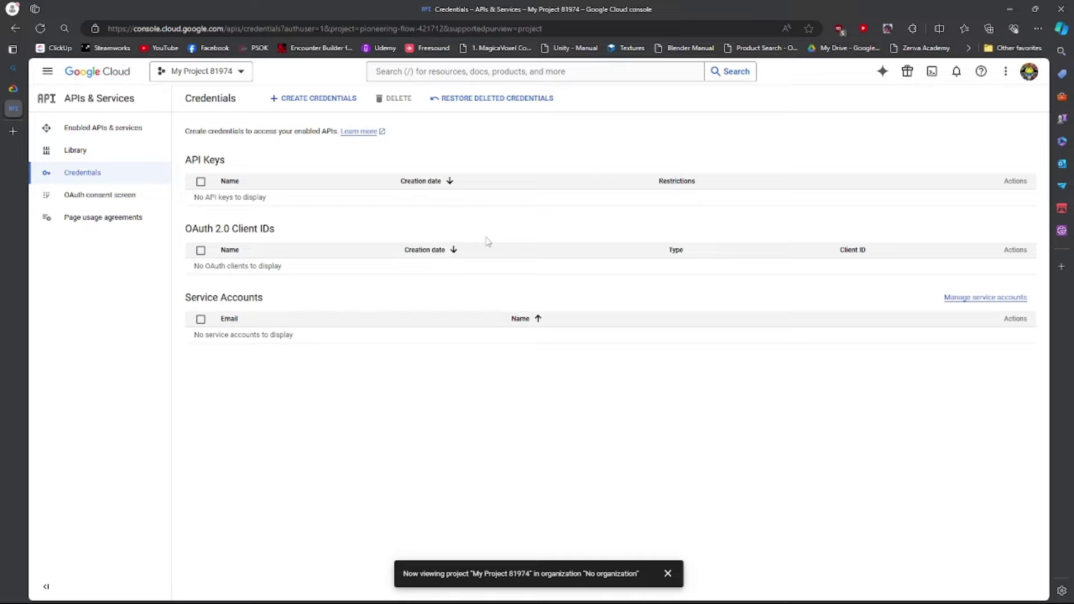
left_click(327, 99)
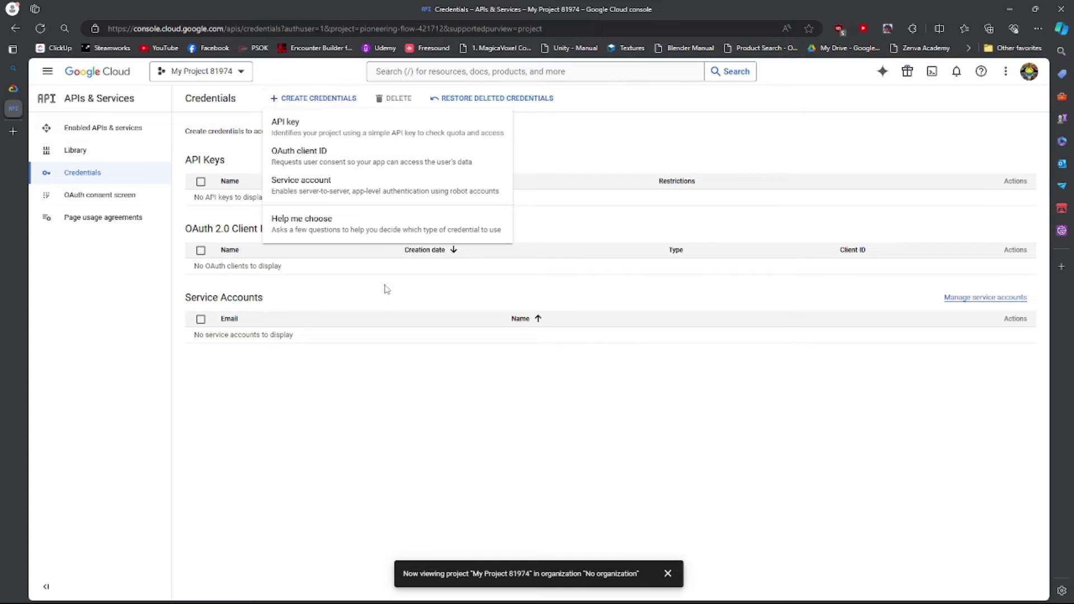
left_click(363, 162)
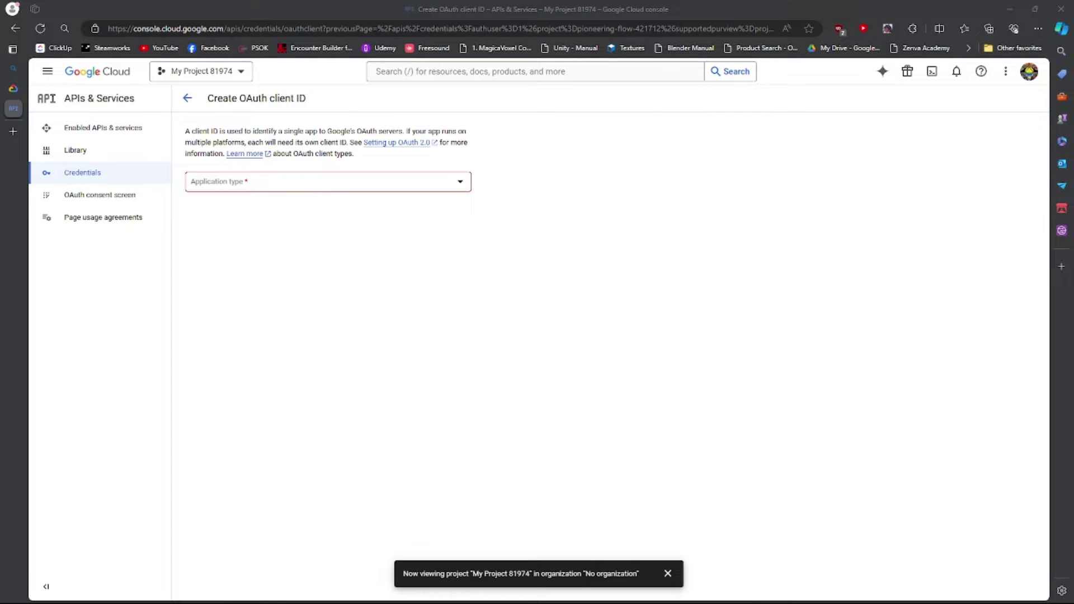
left_click(282, 189)
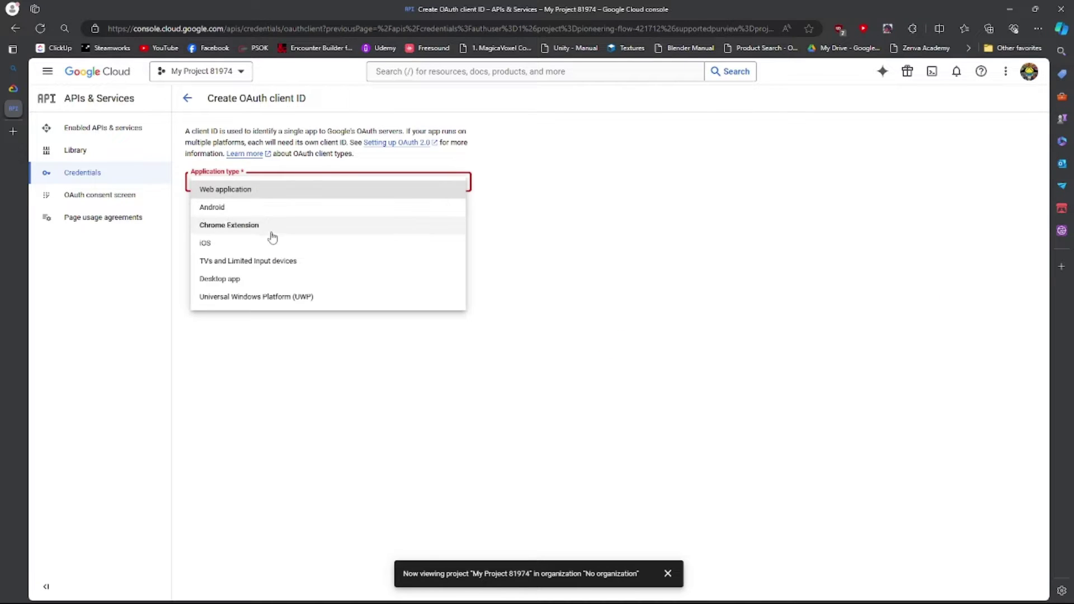
left_click(269, 278)
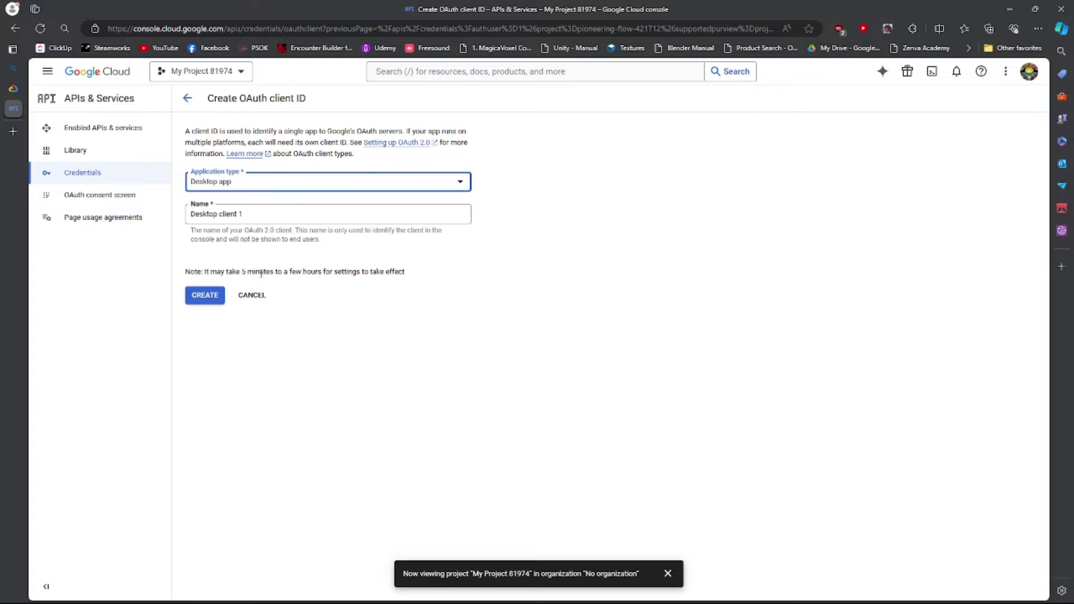
left_click(279, 214)
left_click(205, 294)
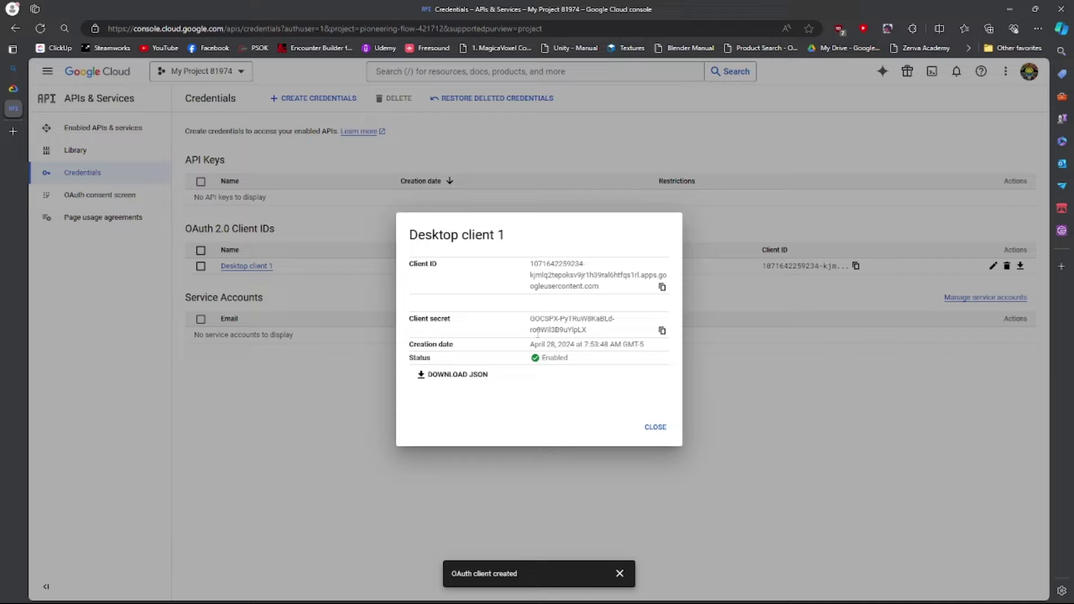
left_click(454, 374)
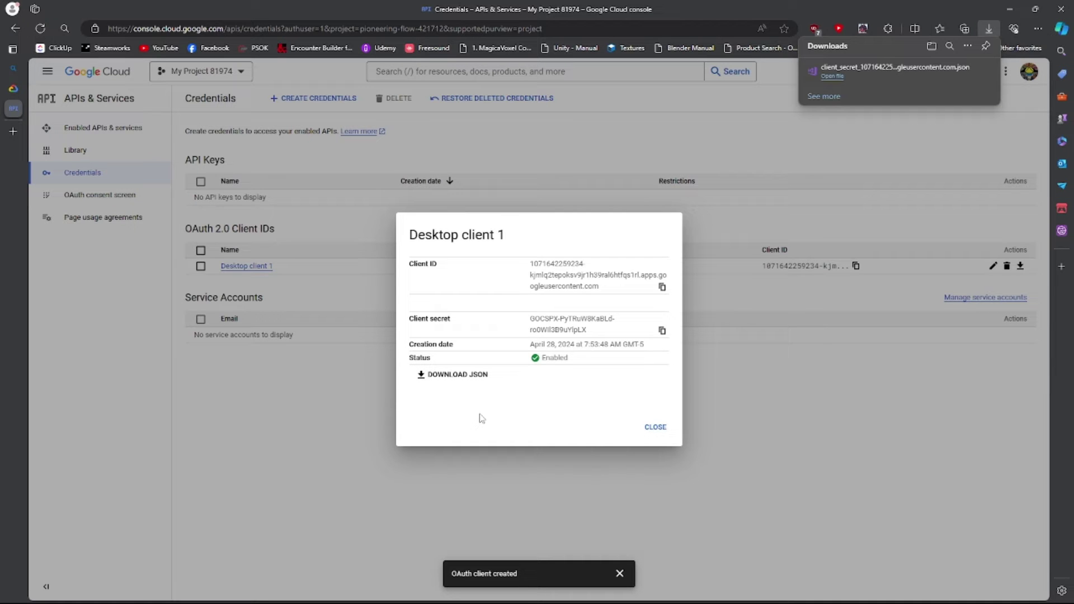
left_click(656, 426)
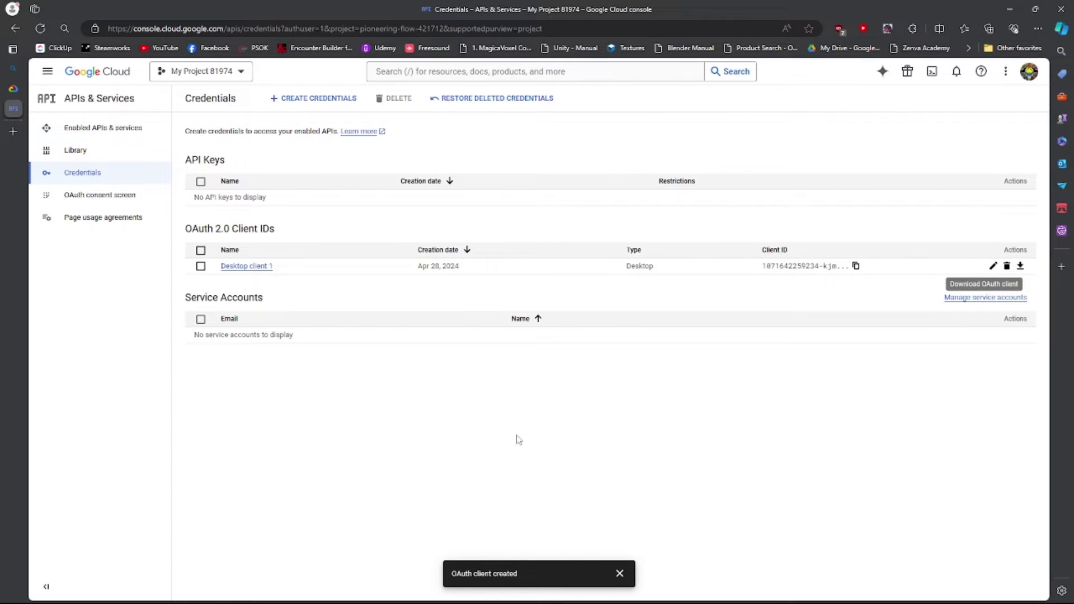
Search the API library for 'google sheets' and enable the Google Sheets API.
left_click(117, 130)
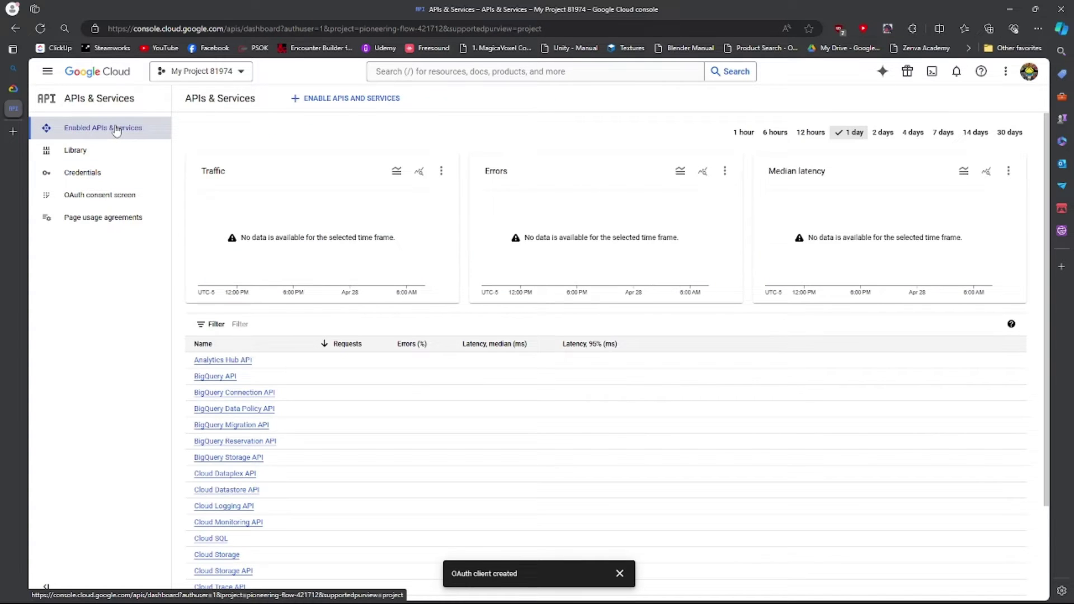
left_click(328, 99)
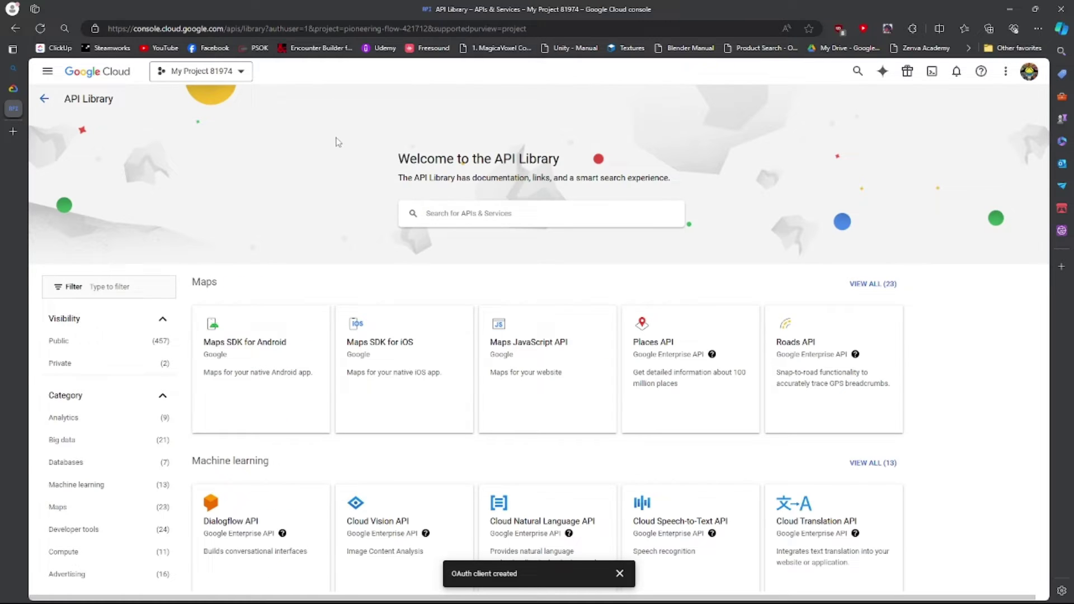
left_click(486, 212)
type("goog")
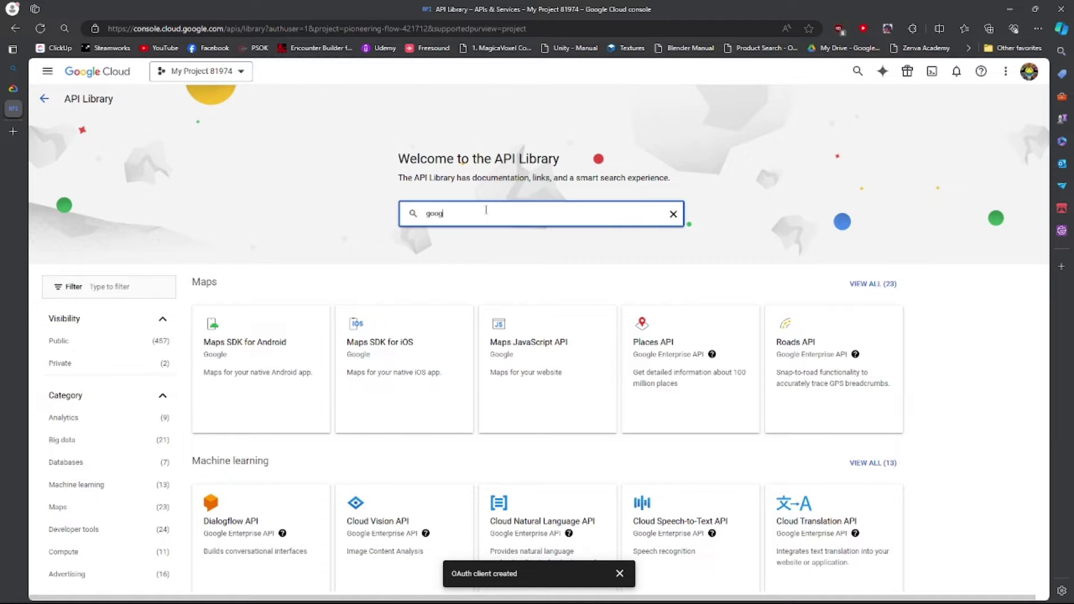
type("le ")
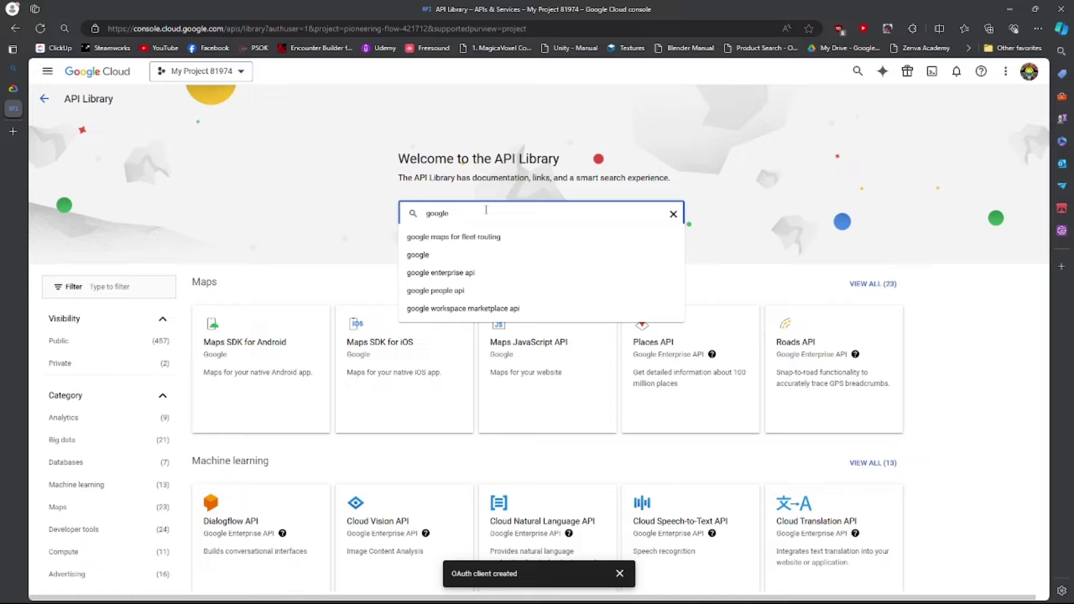
type("sheets")
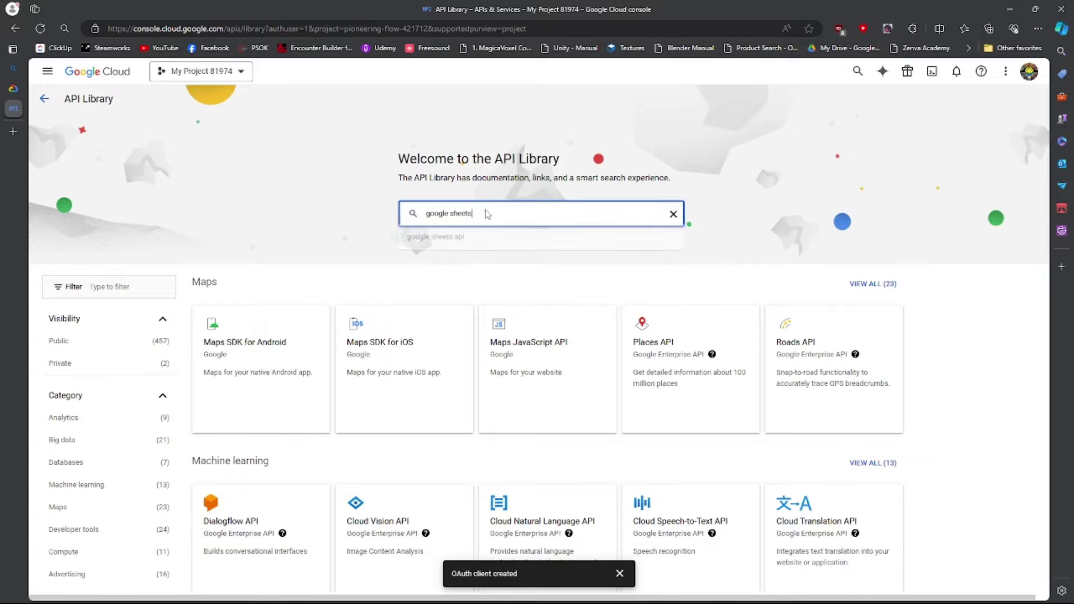
key("Return")
left_click(408, 214)
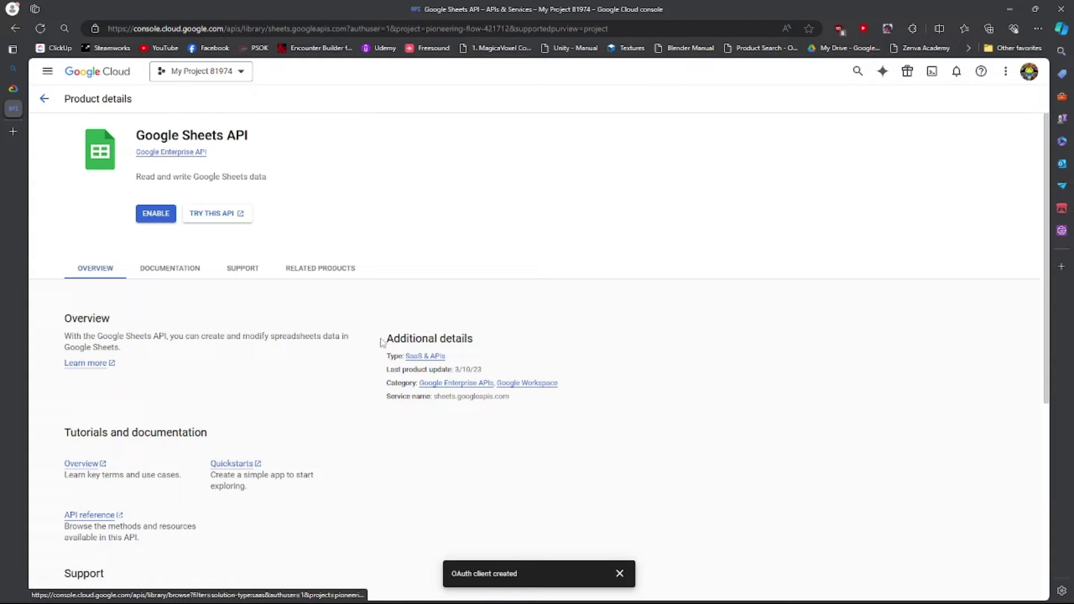
left_click(152, 215)
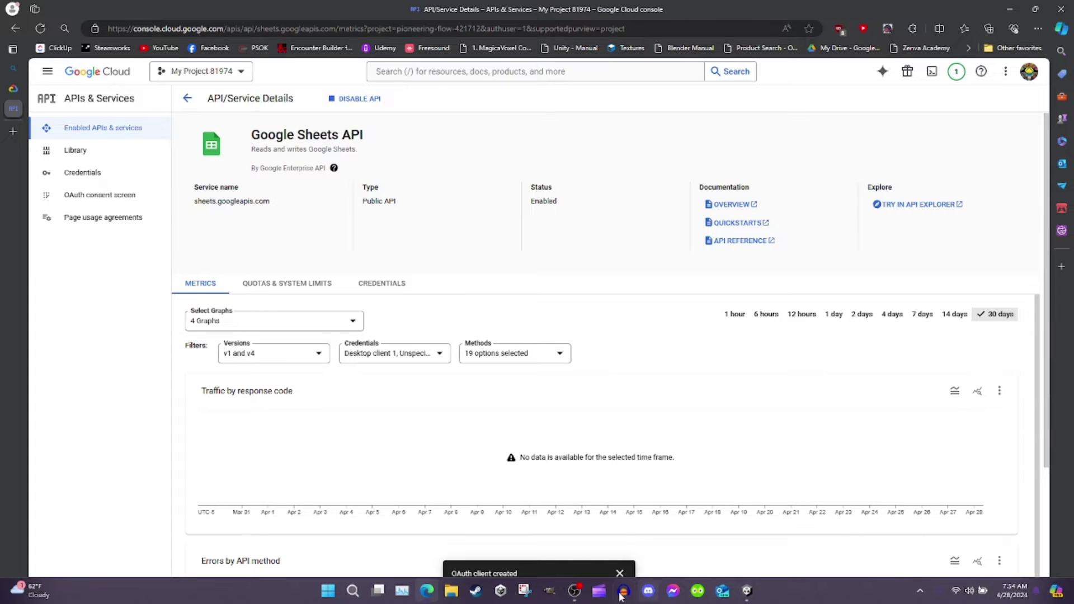
Create a Google Sheets Service asset in the Assets/Local folder.
left_click(748, 592)
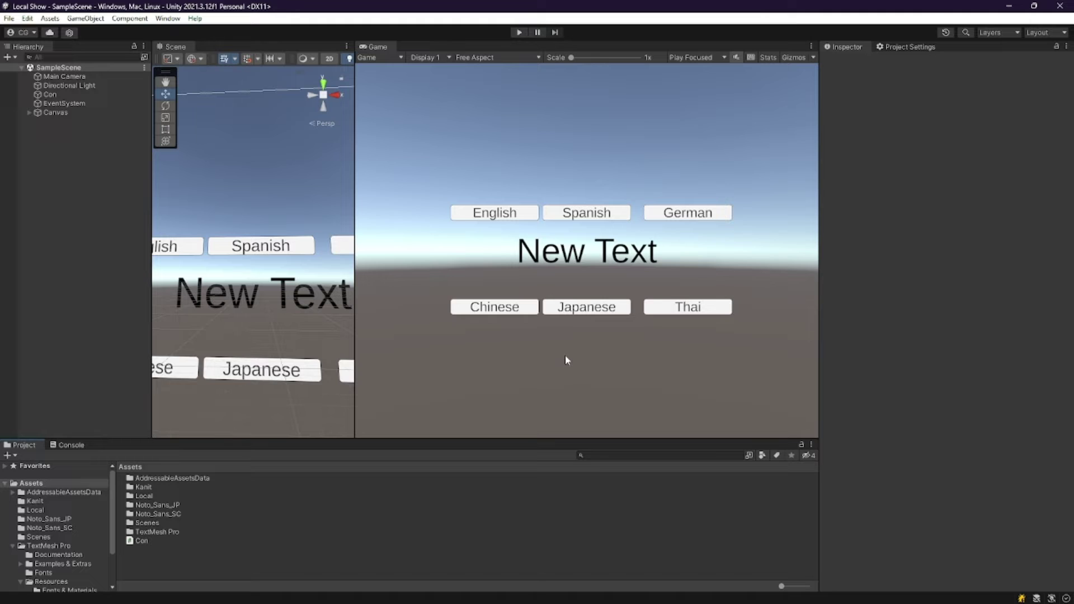
double_click(144, 495)
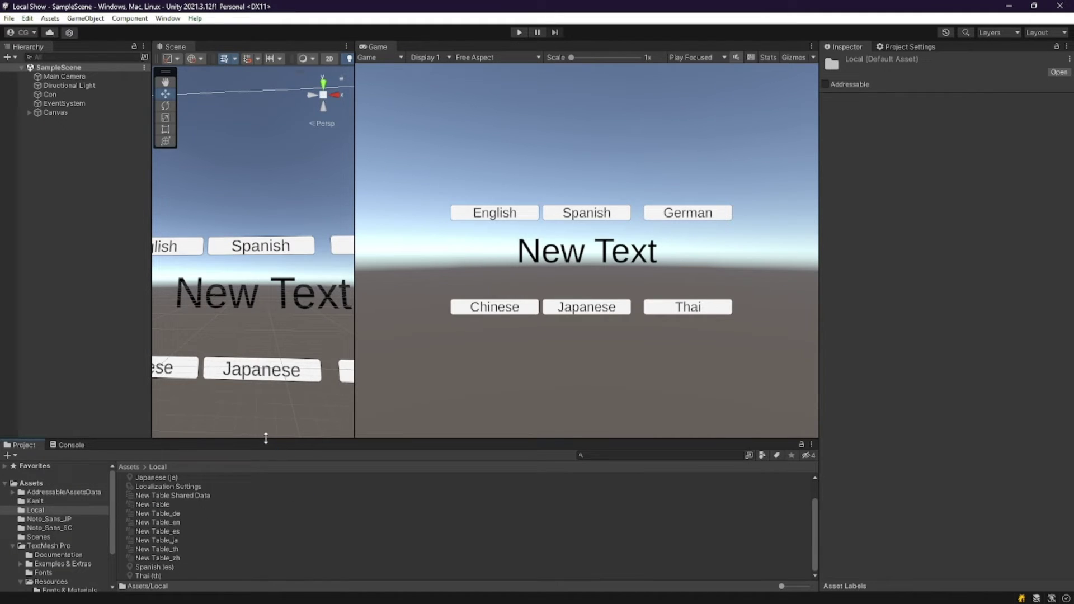
left_click_drag(266, 439, 266, 145)
right_click(166, 357)
mouse_move(217, 46)
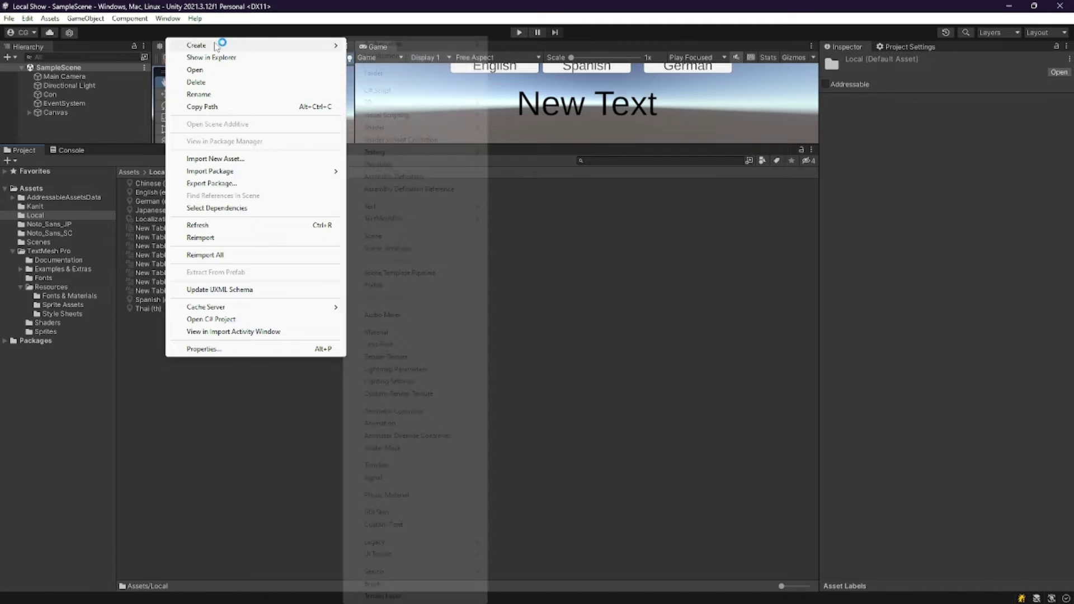
mouse_move(424, 59)
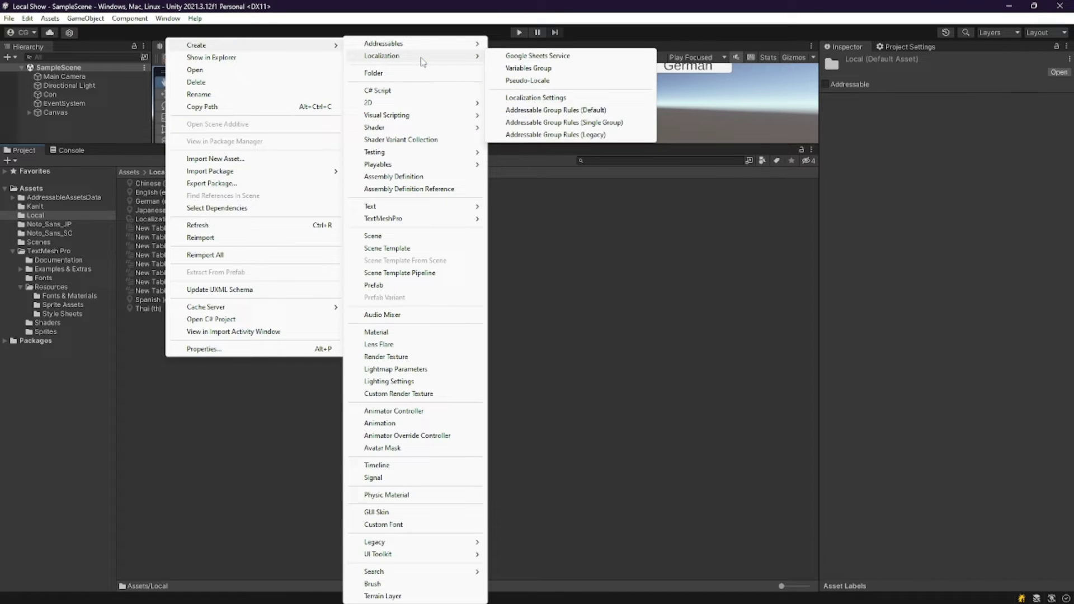
left_click(536, 56)
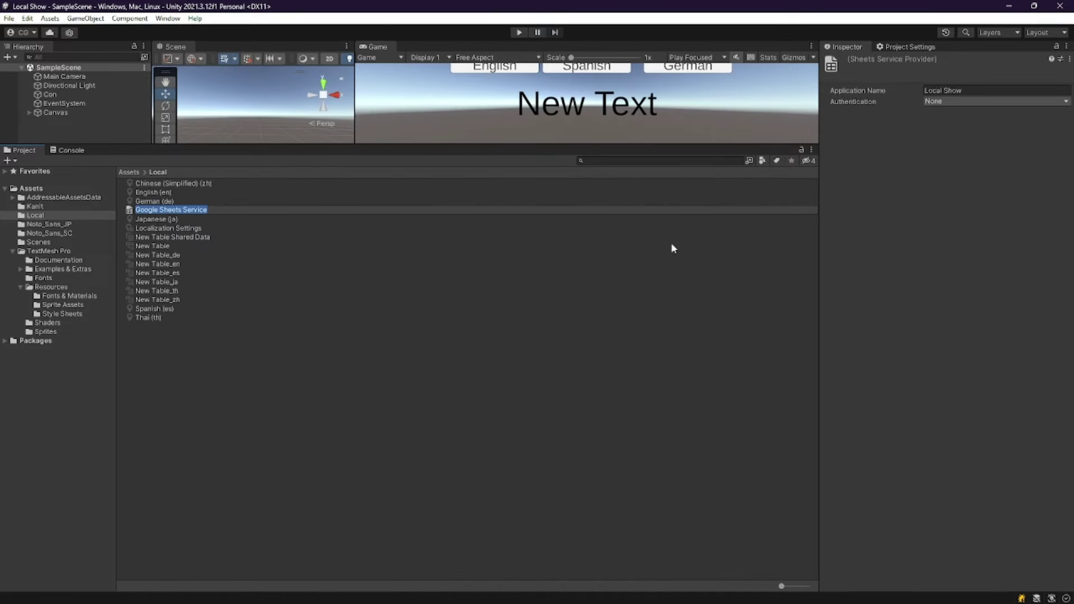
Set authentication to OAuth, load the downloaded client secret JSON, and start authorization.
left_click(951, 102)
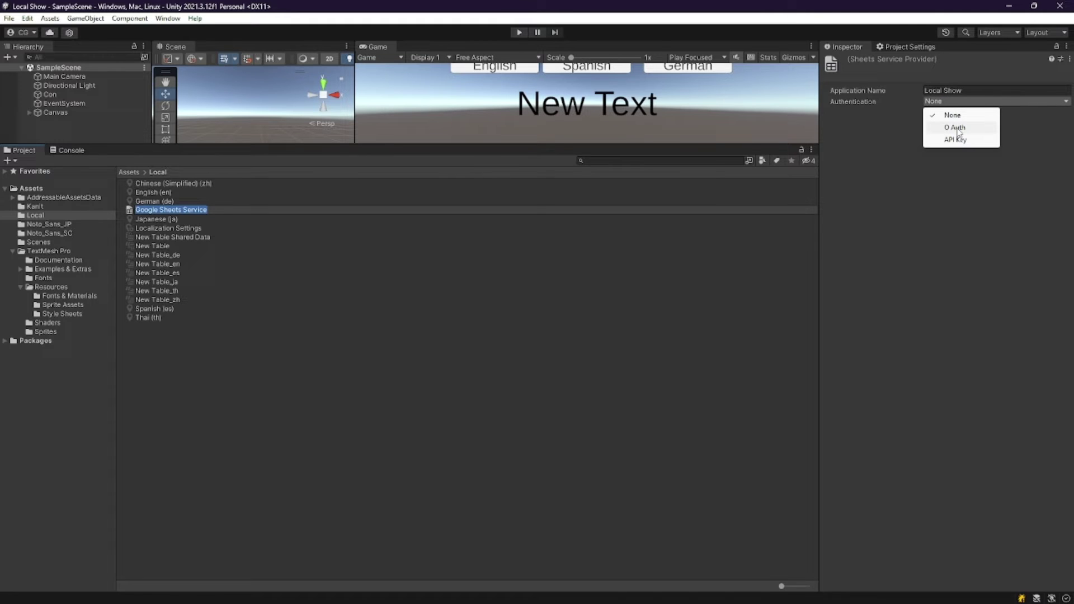
left_click(958, 129)
left_click(951, 159)
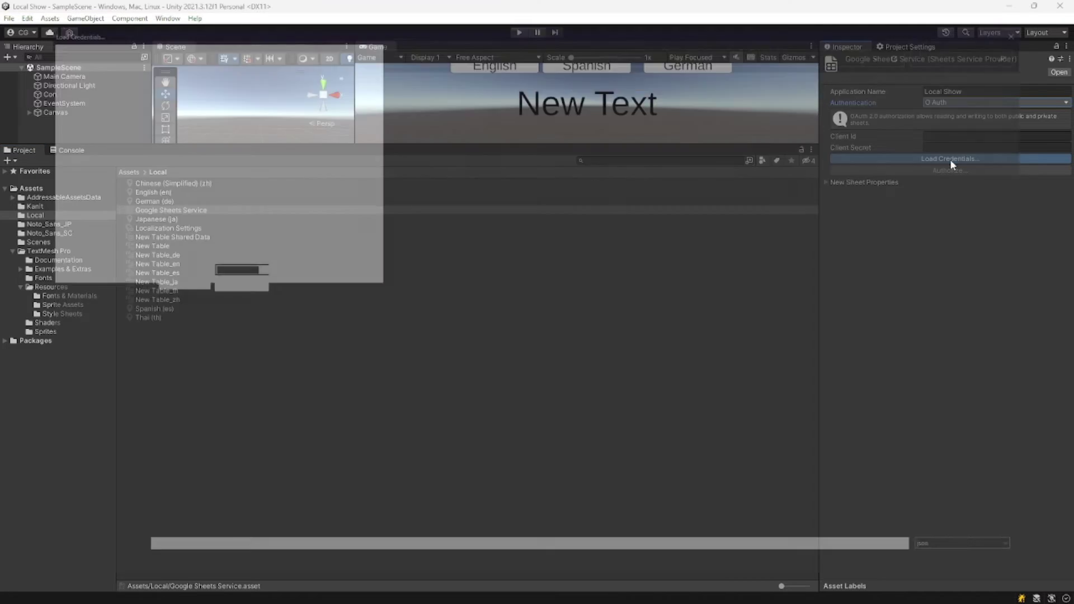
double_click(150, 123)
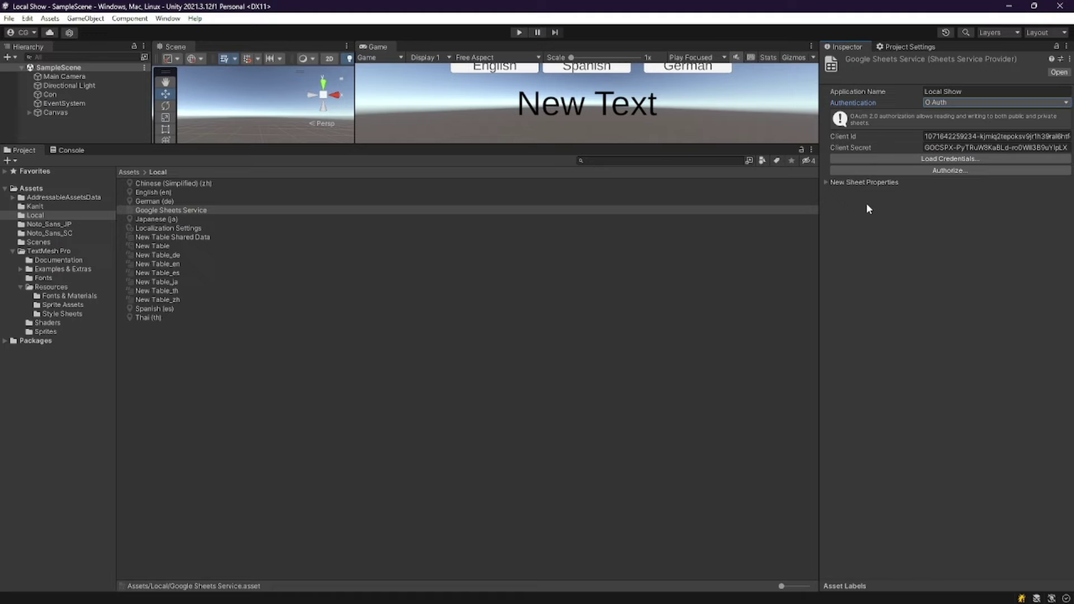
left_click(930, 172)
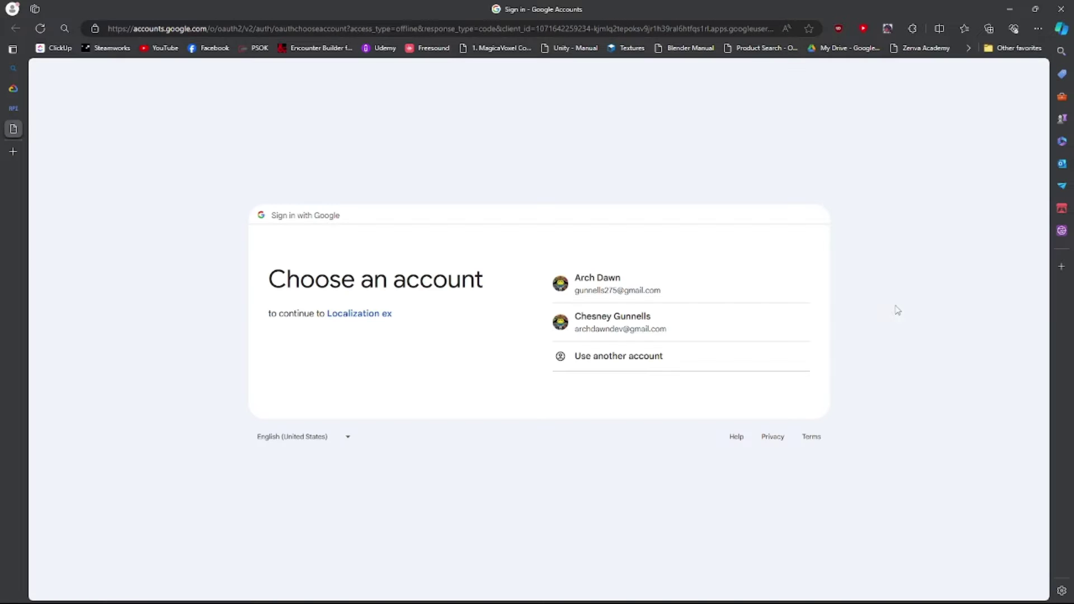
Choose the Google account, continue past the unverified-app warning, and minimize the browser.
left_click(674, 329)
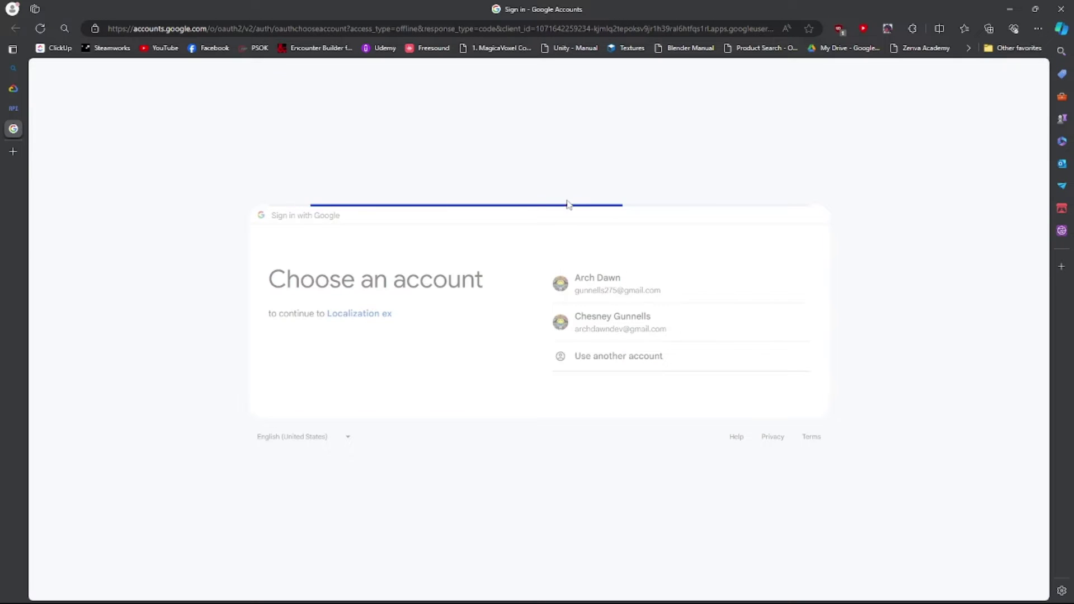
left_click(684, 393)
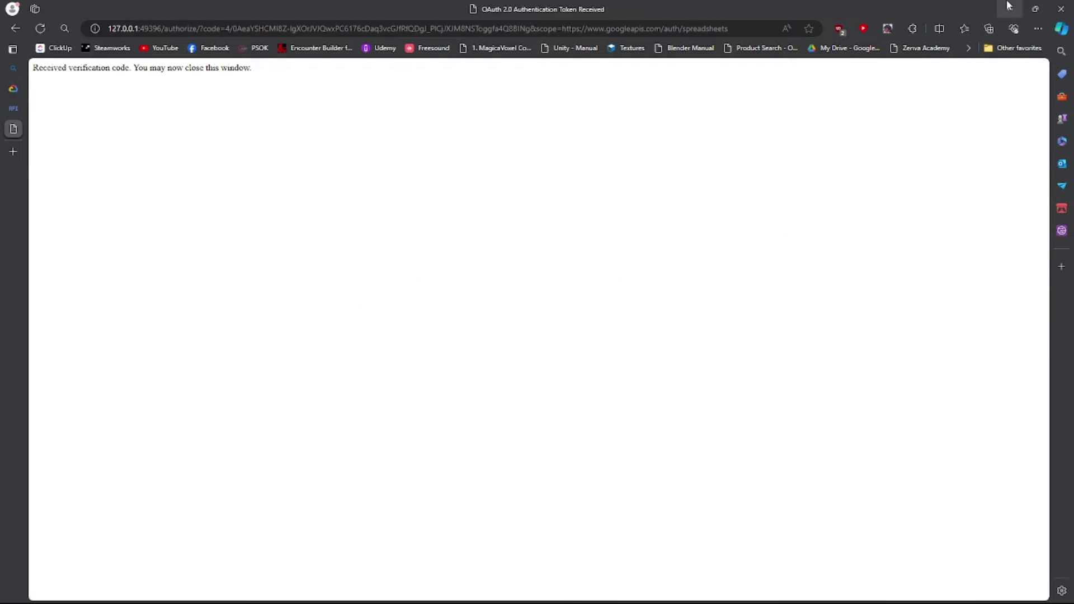
left_click(1010, 9)
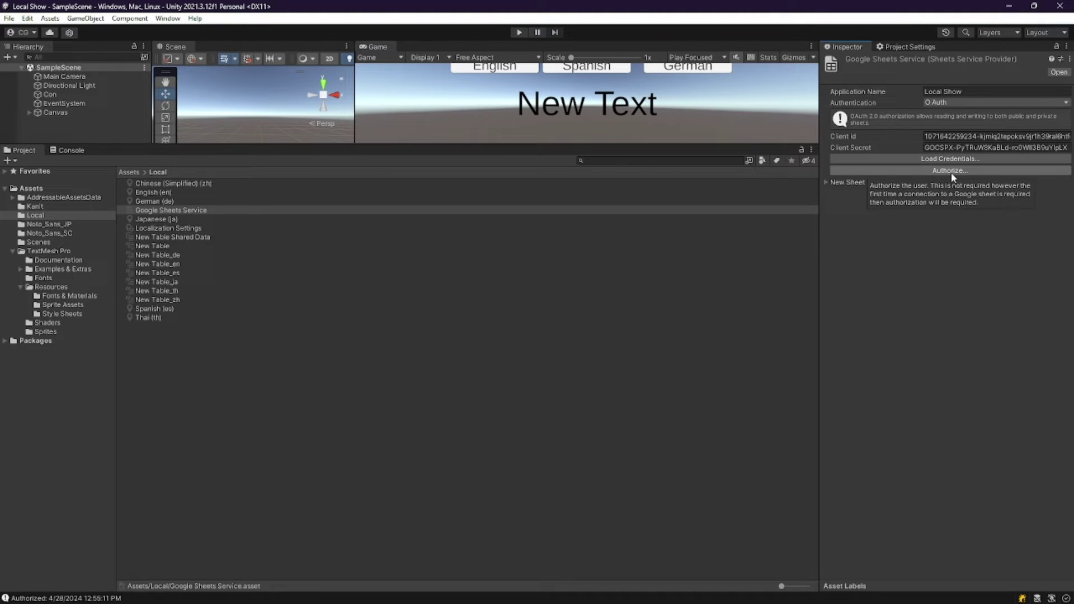
Select the New Table collection and add a Google Sheets Extension to its Extensions list.
left_click(866, 182)
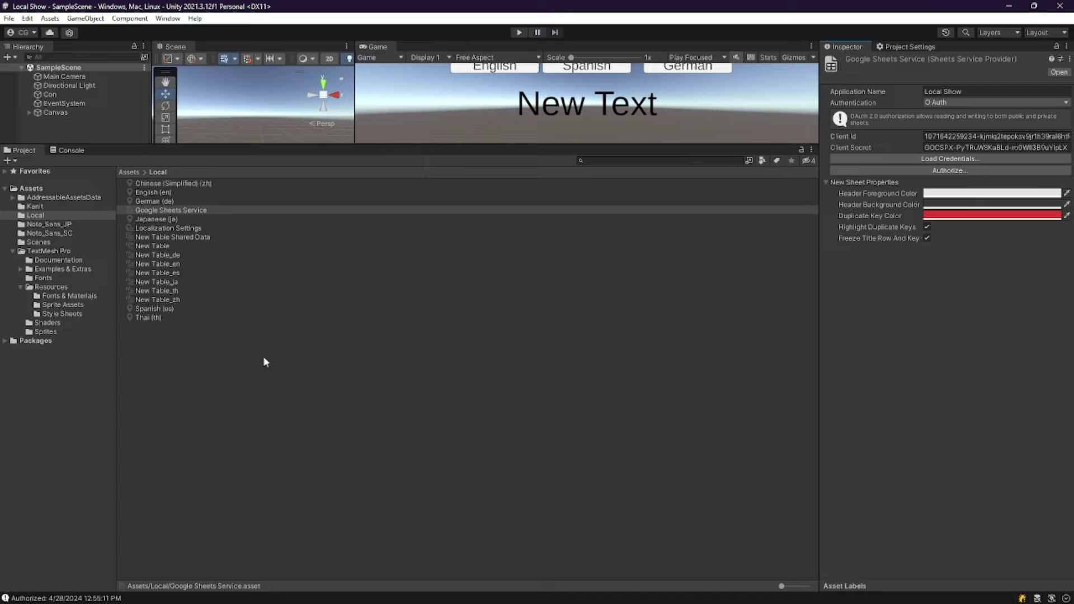
left_click(154, 246)
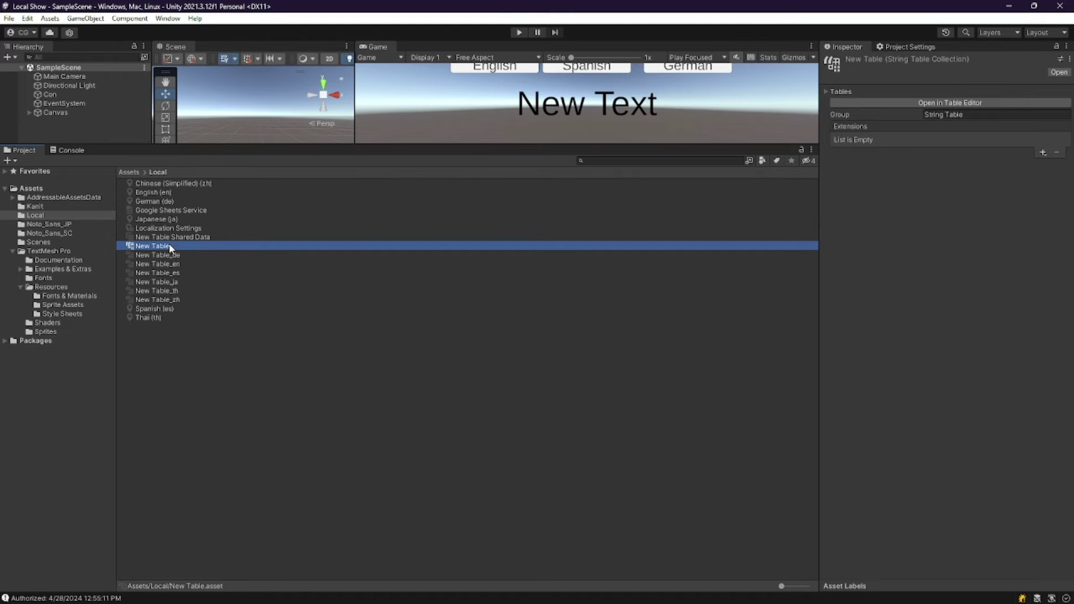
left_click(1042, 151)
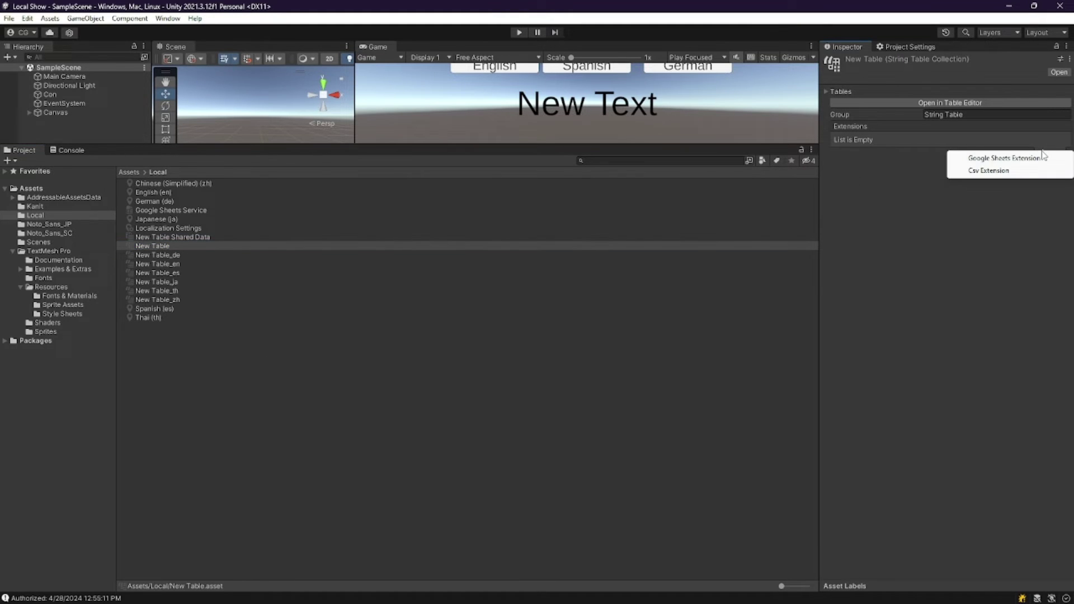
left_click(1017, 158)
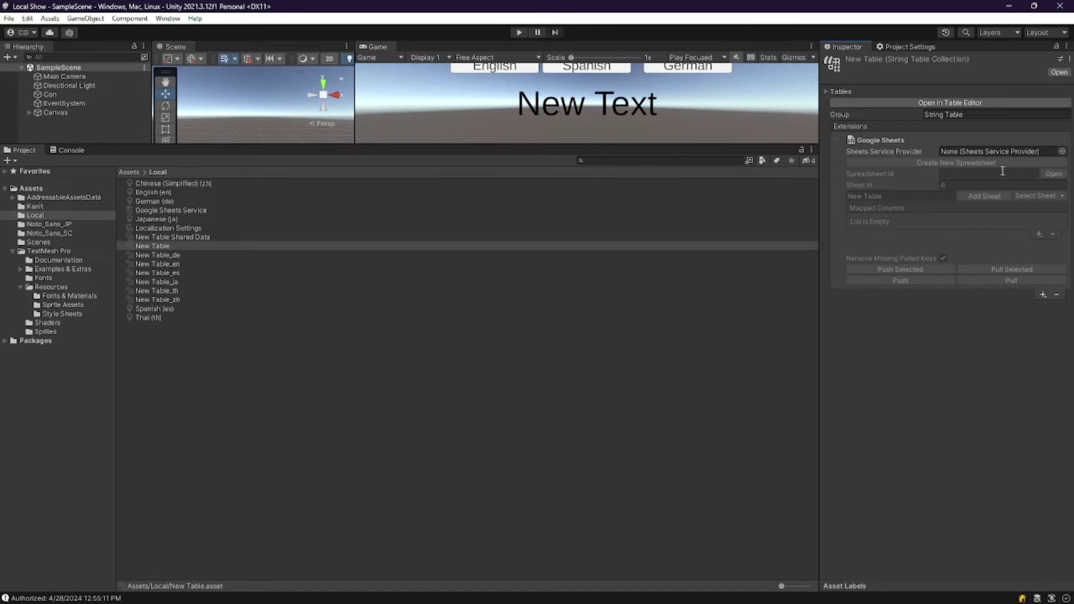
Set the provider to Google Sheets Service, create a new spreadsheet, and add the 'Google Sheet' sheet.
left_click(1063, 151)
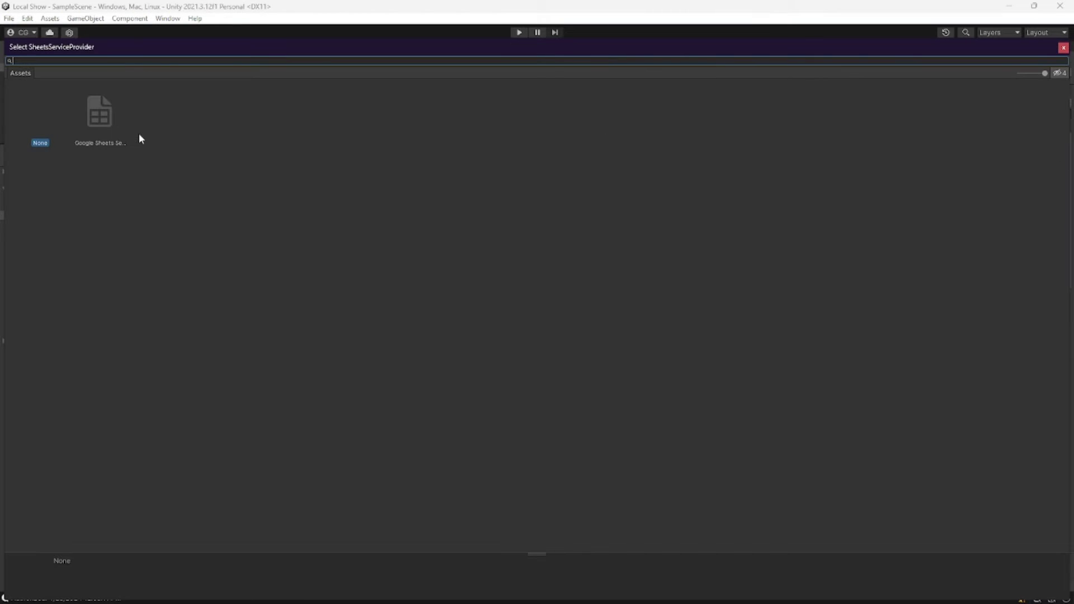
double_click(106, 123)
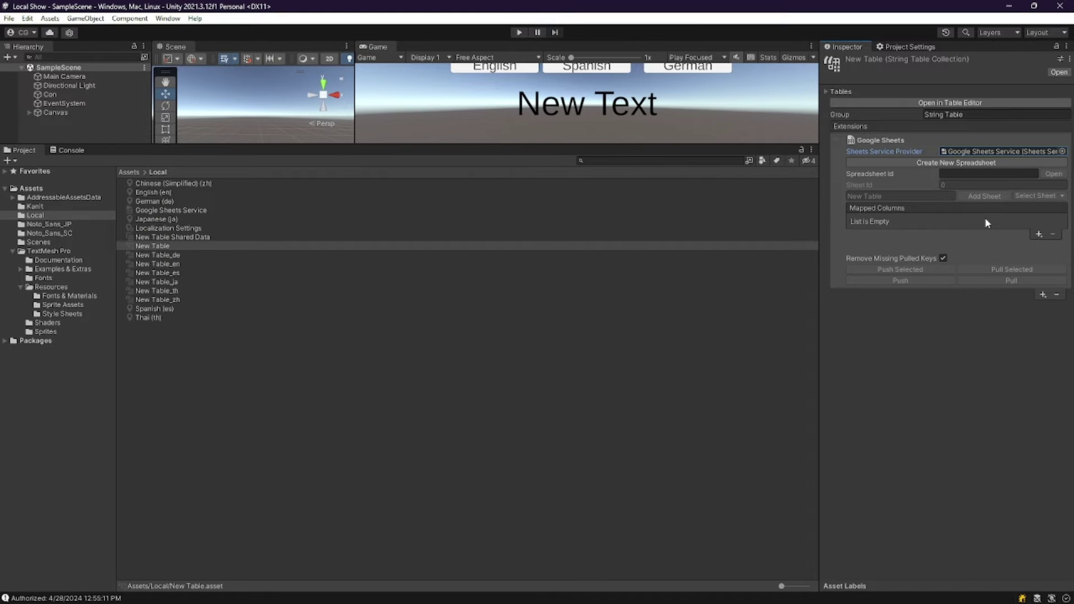
left_click(979, 164)
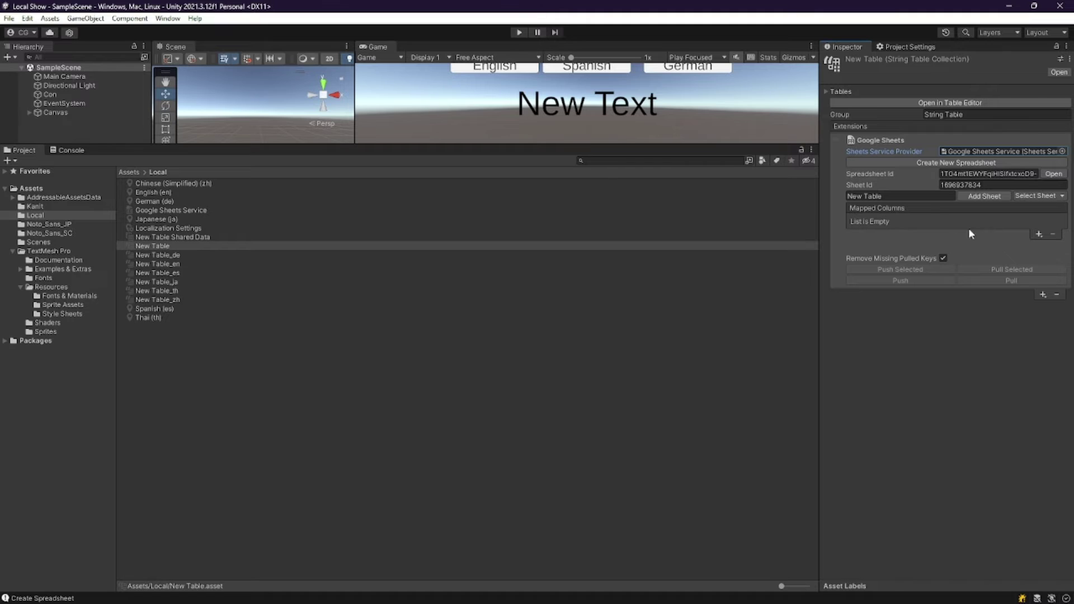
left_click(906, 195)
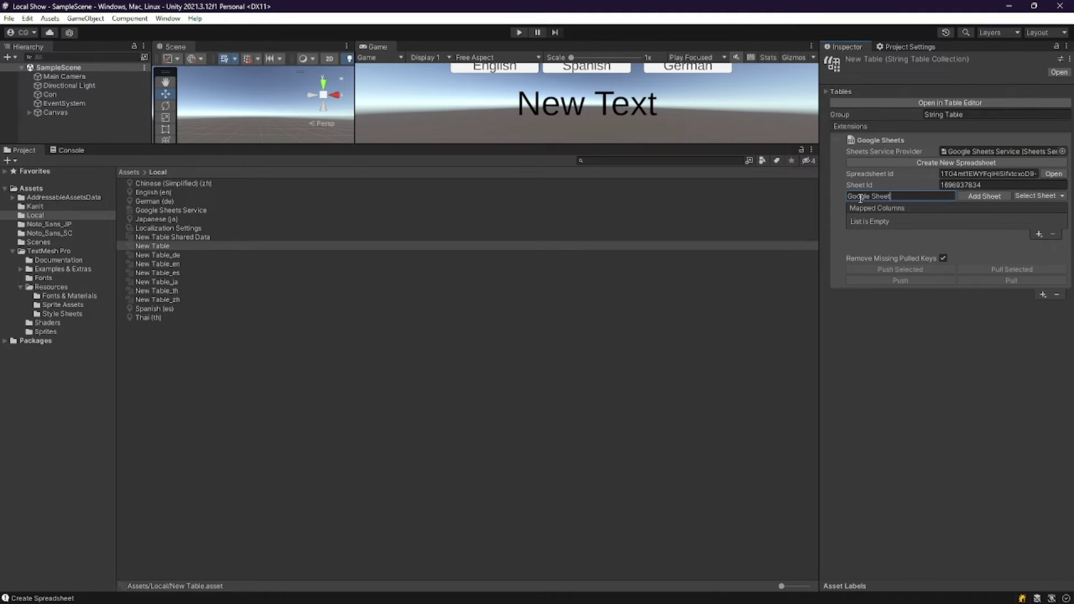
left_click(973, 198)
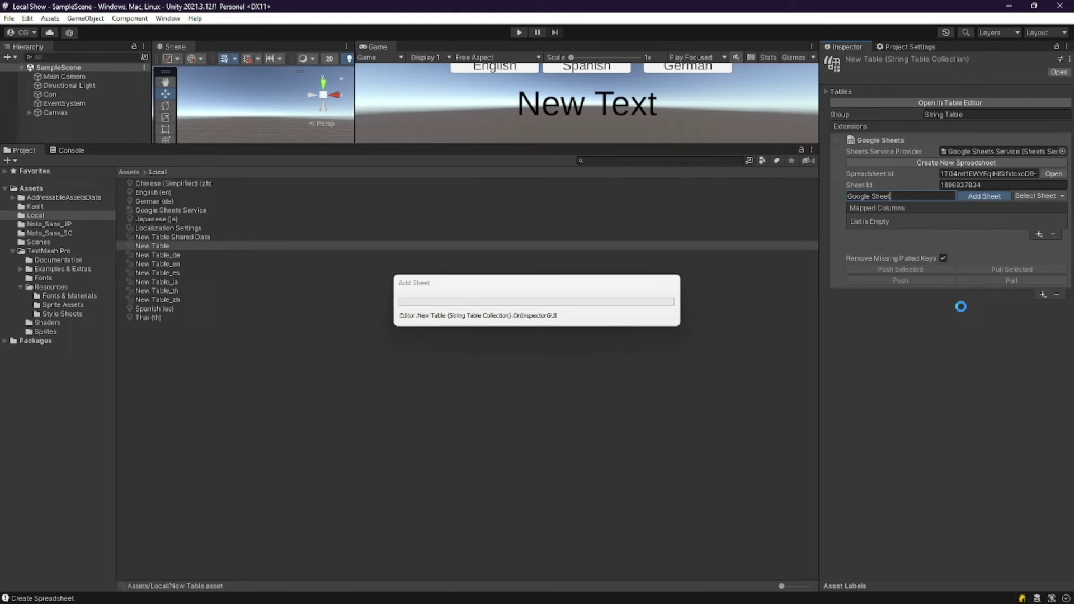
Add a Key Column mapping to the table's mapped columns.
left_click(1039, 235)
left_click(1002, 245)
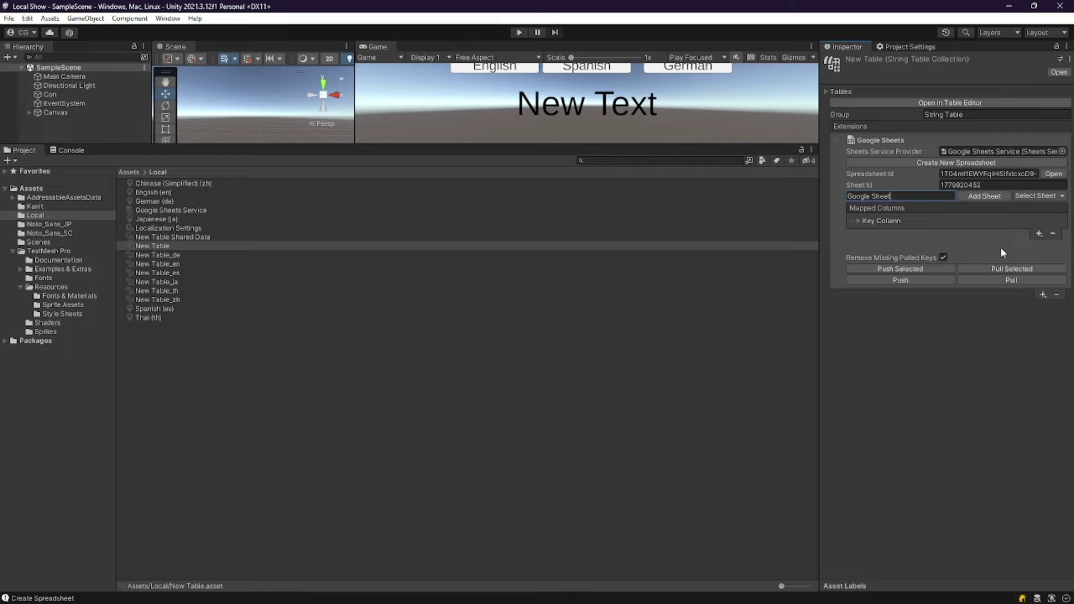
left_click(873, 223)
left_click(874, 221)
Add six Locale Column mappings for columns B through G.
left_click(1038, 234)
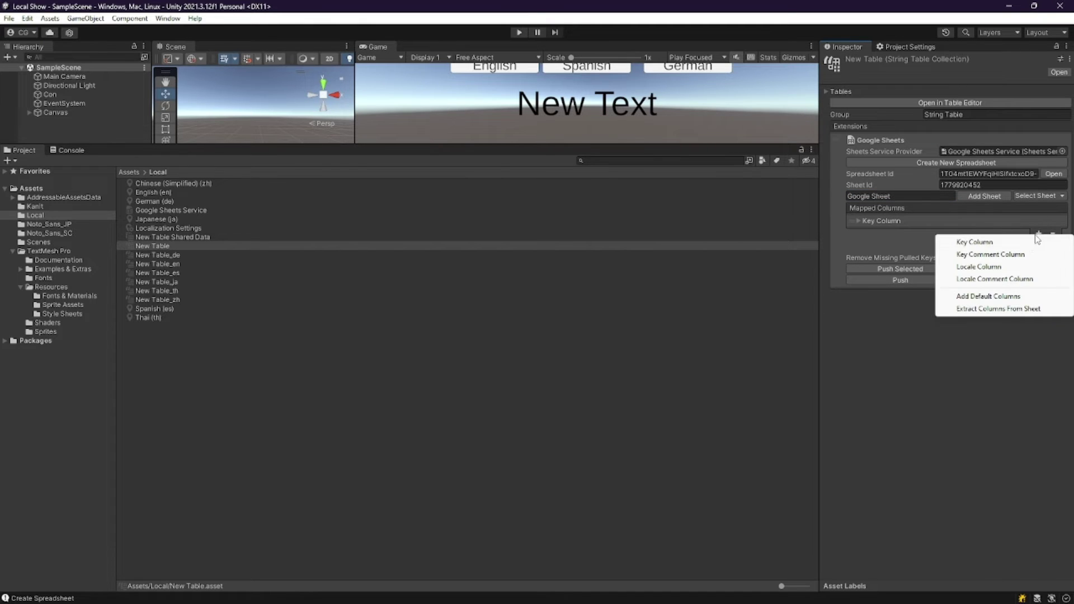
left_click(1003, 268)
left_click(1038, 245)
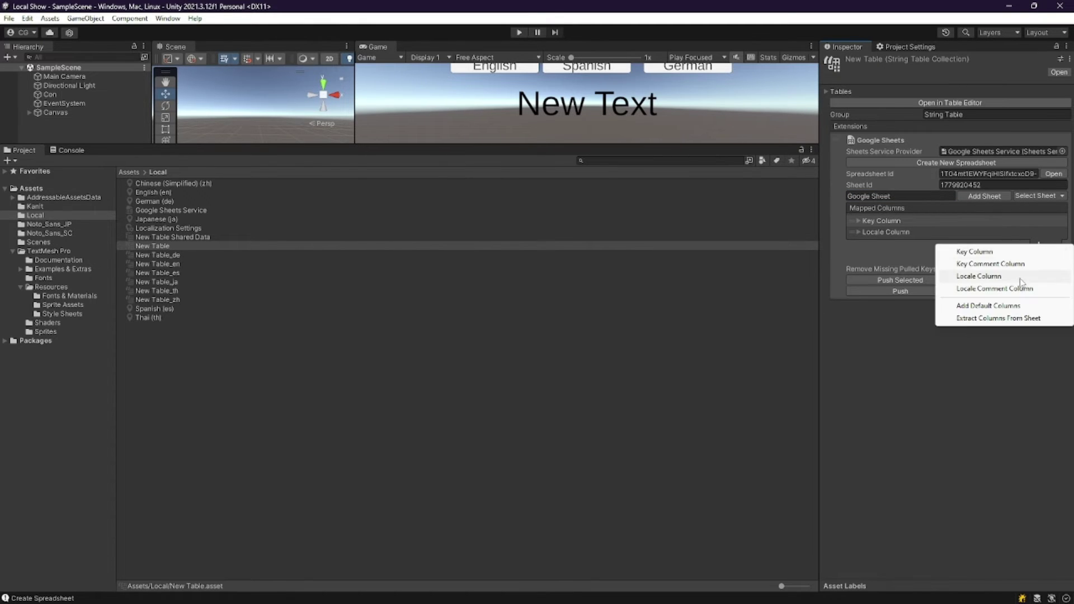
left_click(1022, 278)
left_click(1039, 256)
left_click(1004, 290)
left_click(1039, 267)
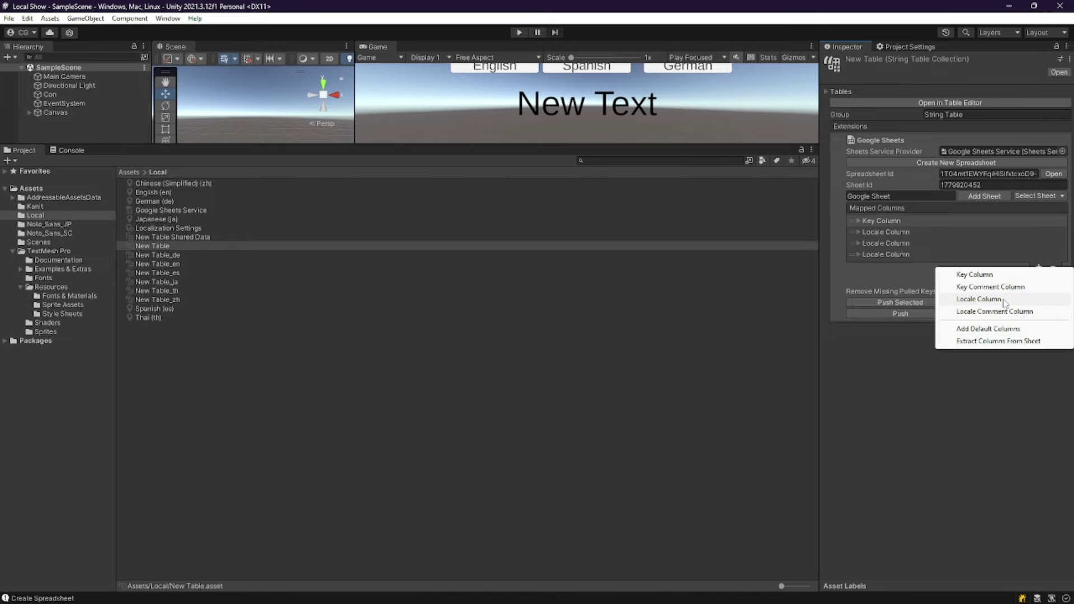
left_click(1004, 300)
left_click(1040, 278)
left_click(1004, 312)
left_click(1039, 289)
left_click(1004, 323)
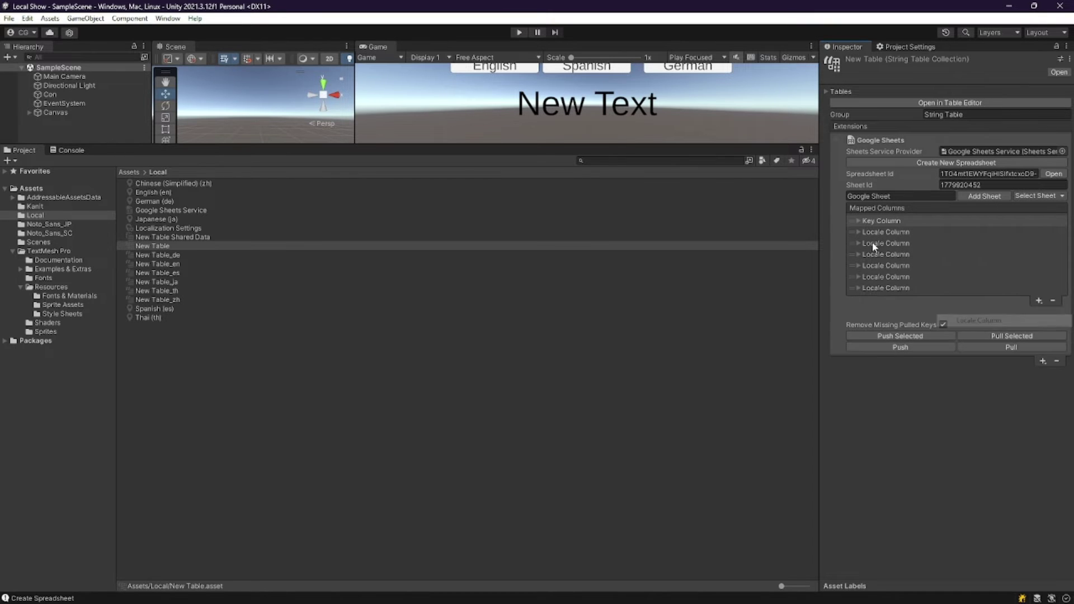
Expand the B–G locale mappings, set column B to English (en), and push to Google Sheets.
left_click(873, 232)
left_click(877, 276)
left_click(882, 321)
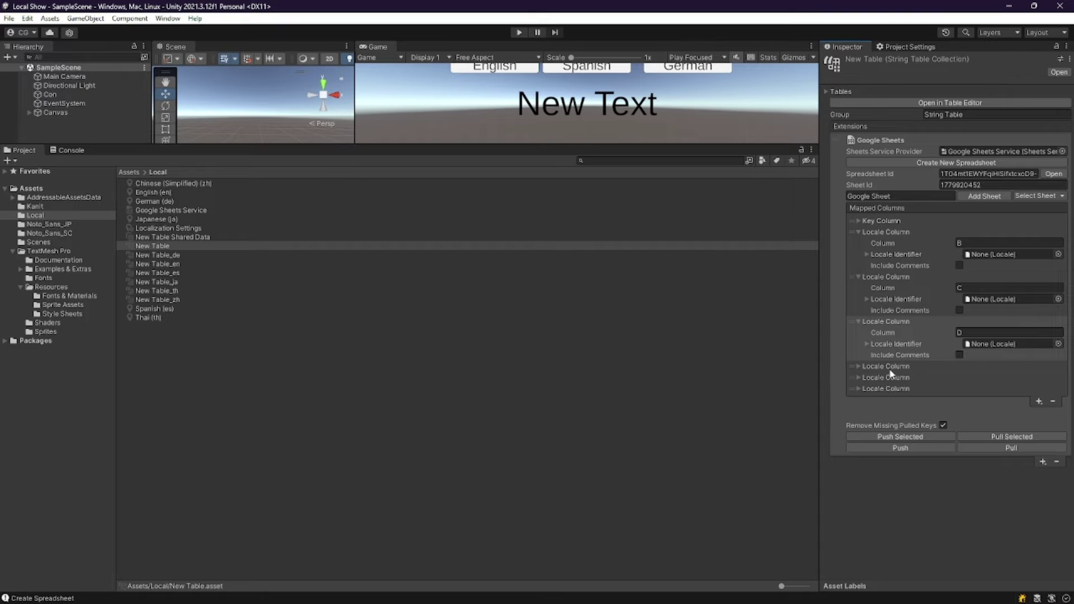
left_click(886, 366)
left_click(869, 412)
left_click(881, 456)
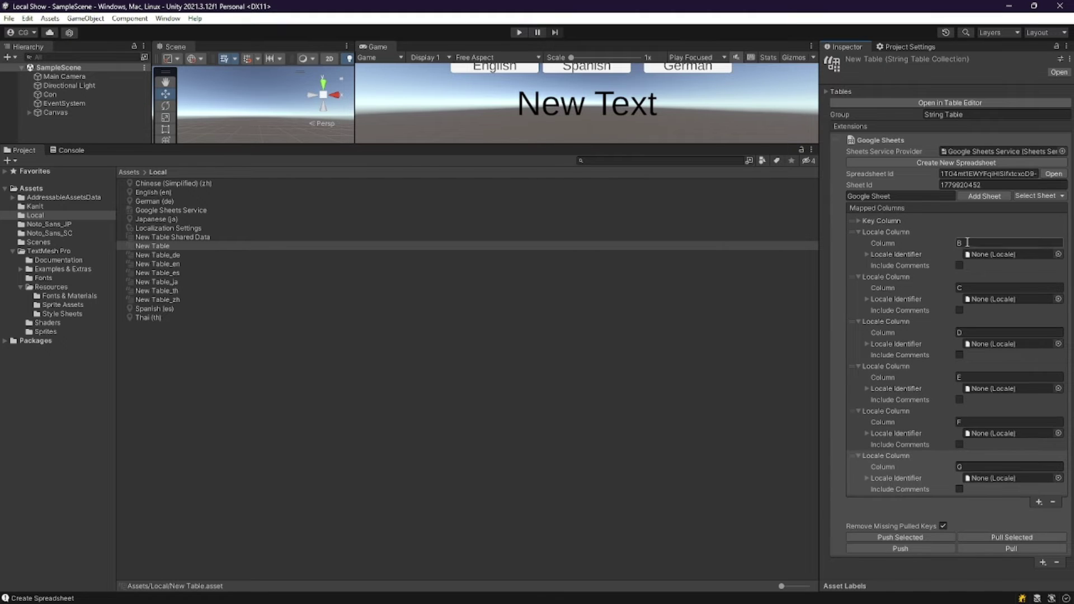
left_click(1058, 255)
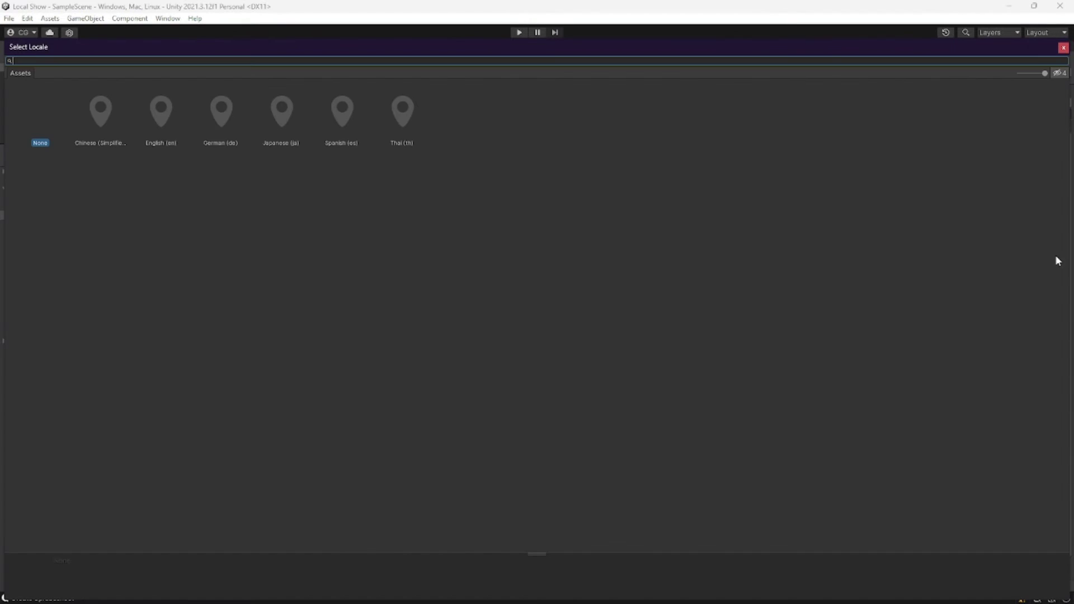
double_click(160, 119)
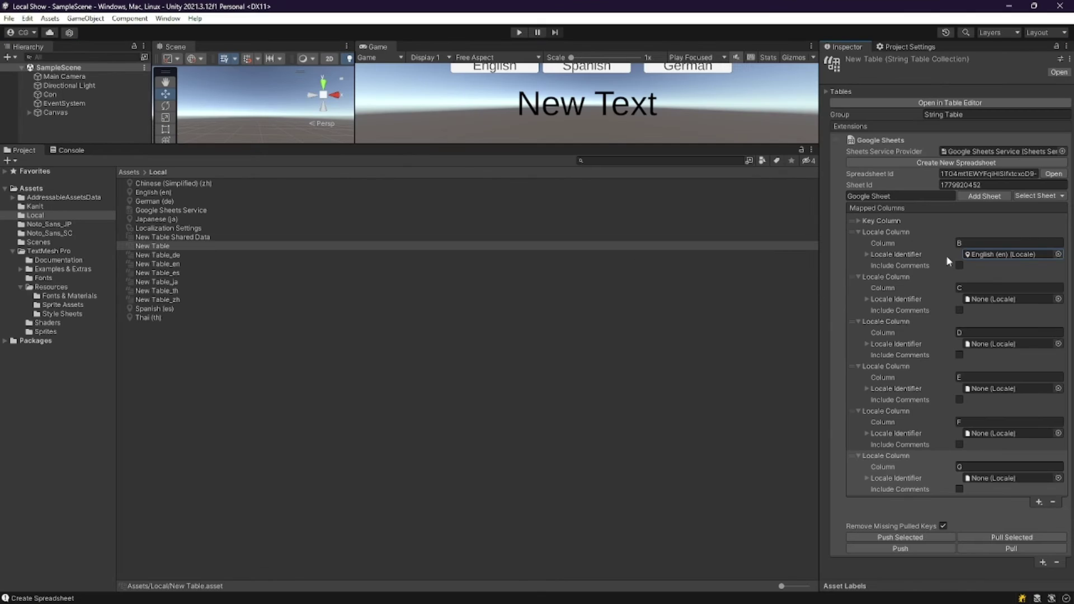
left_click(1058, 300)
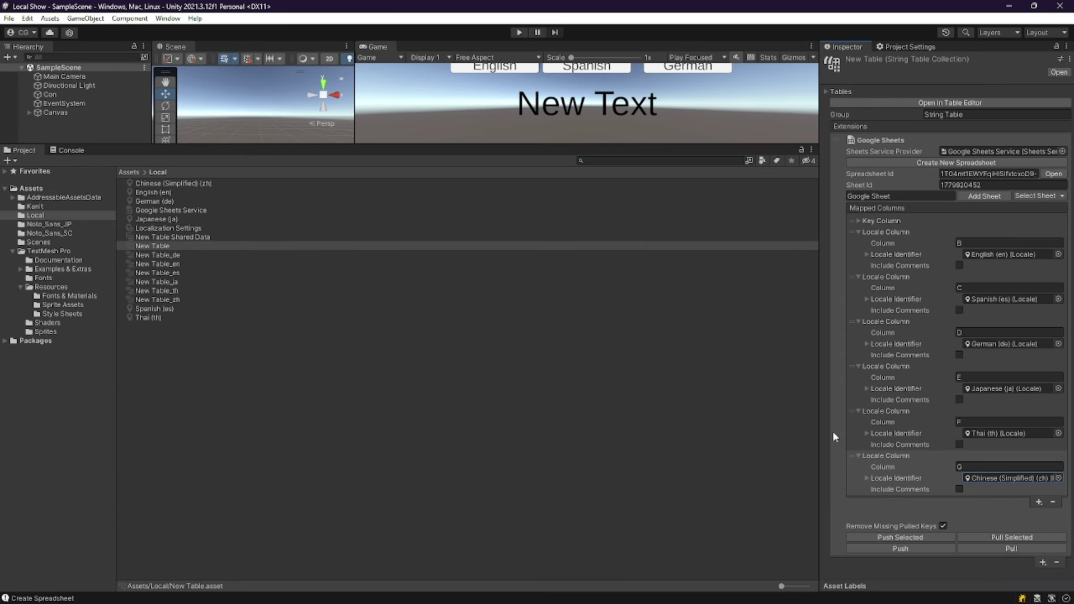
left_click(914, 548)
Confirm the push in the log and review the Hello row A2:G2 in the sheet.
left_click(66, 151)
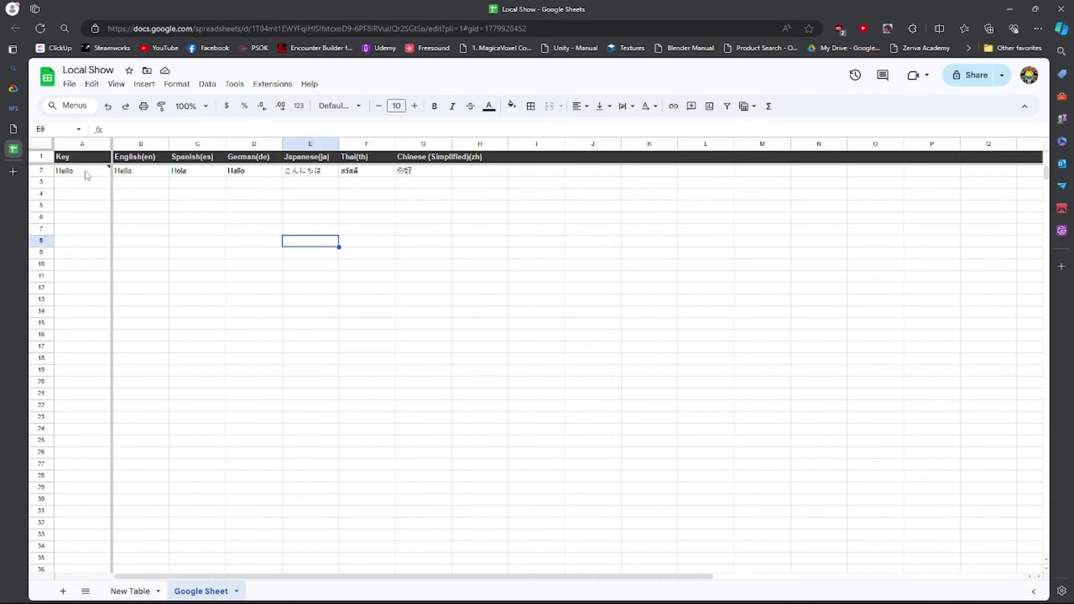
left_click(78, 175)
left_click_drag(78, 175, 441, 178)
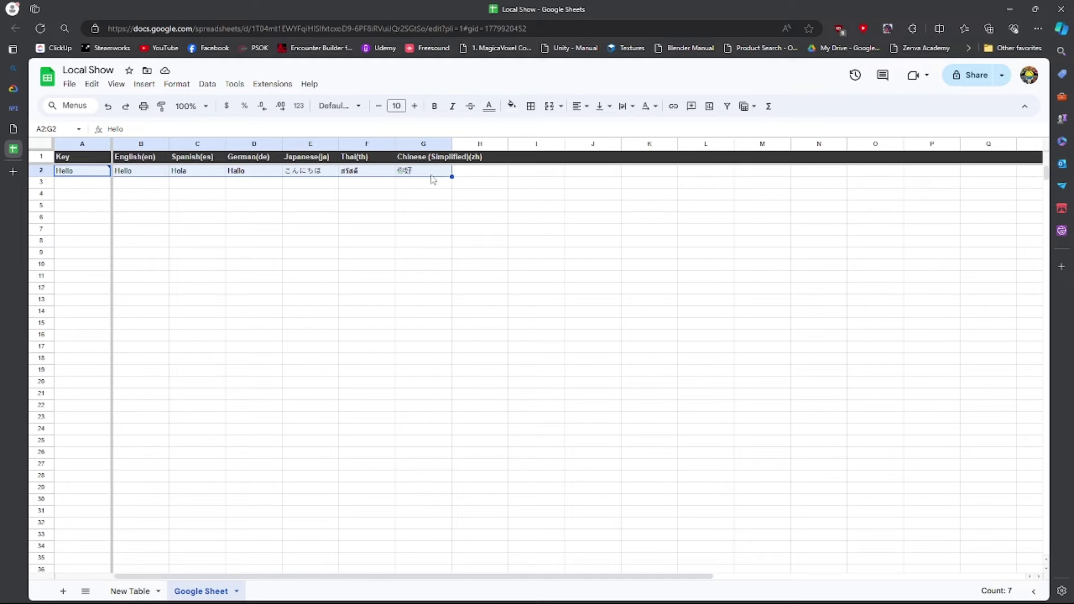
left_click(220, 280)
Enter the new key Hi in cell A3 and begin editing B3.
left_click(69, 184)
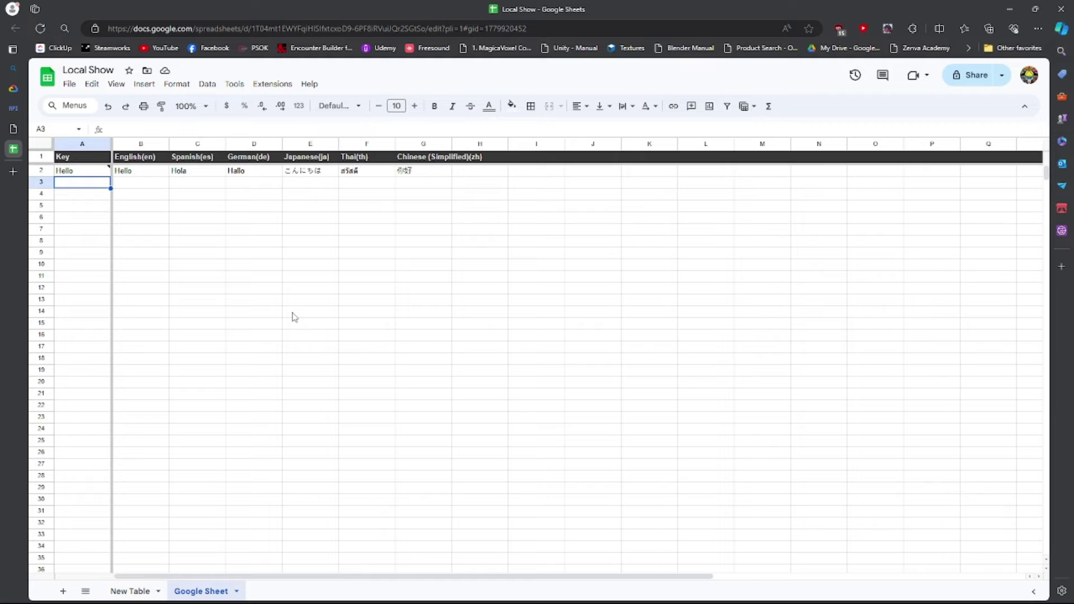
type("Hi")
key("Tab")
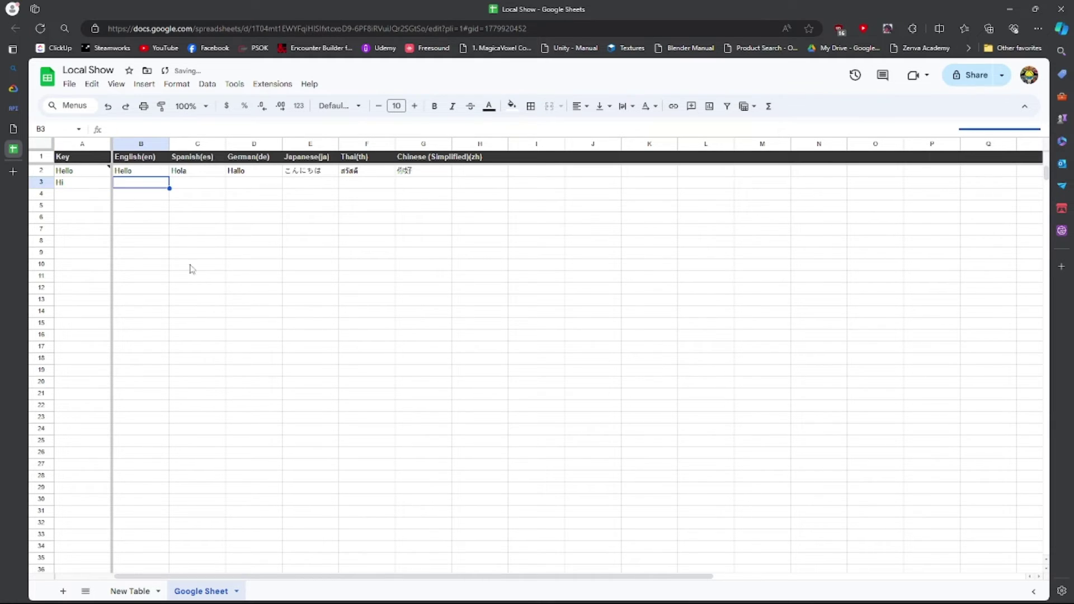
key("Return")
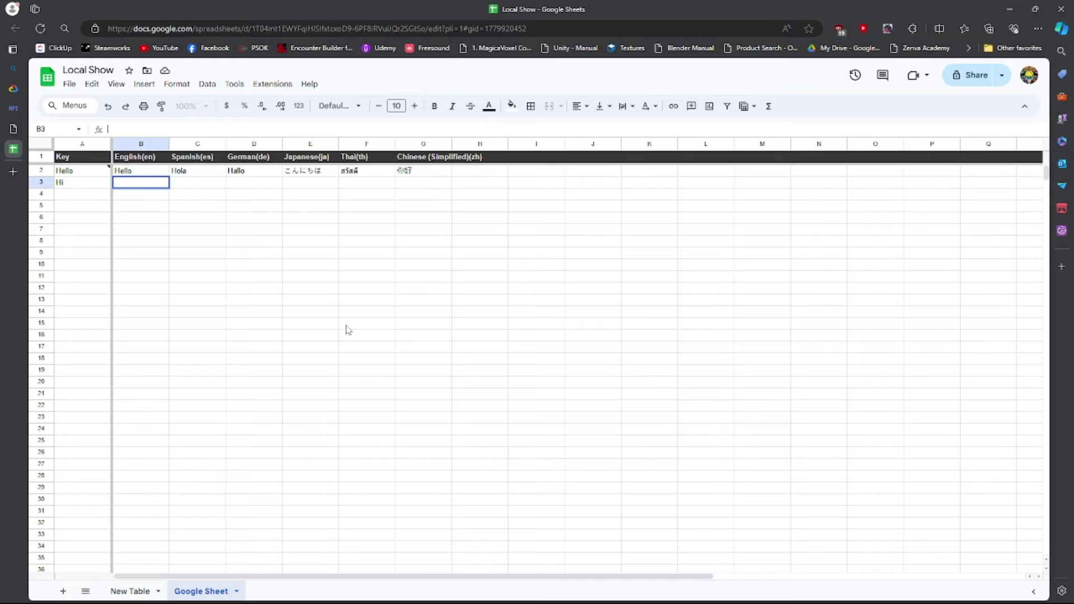
Start a GOOGLETRANSLATE formula in B3 translating A3 from "en".
type("=")
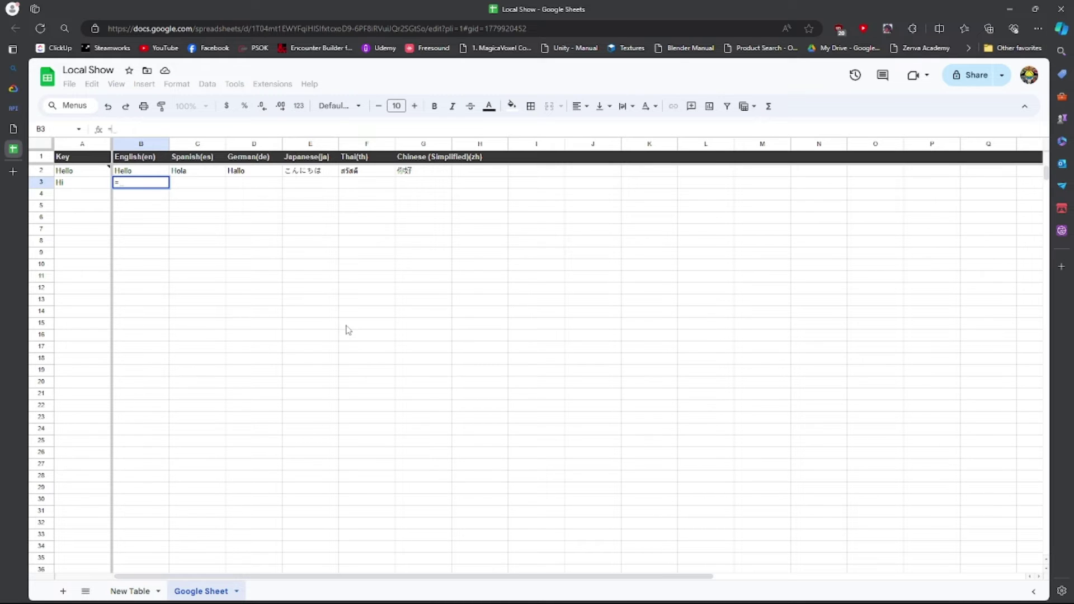
type("go")
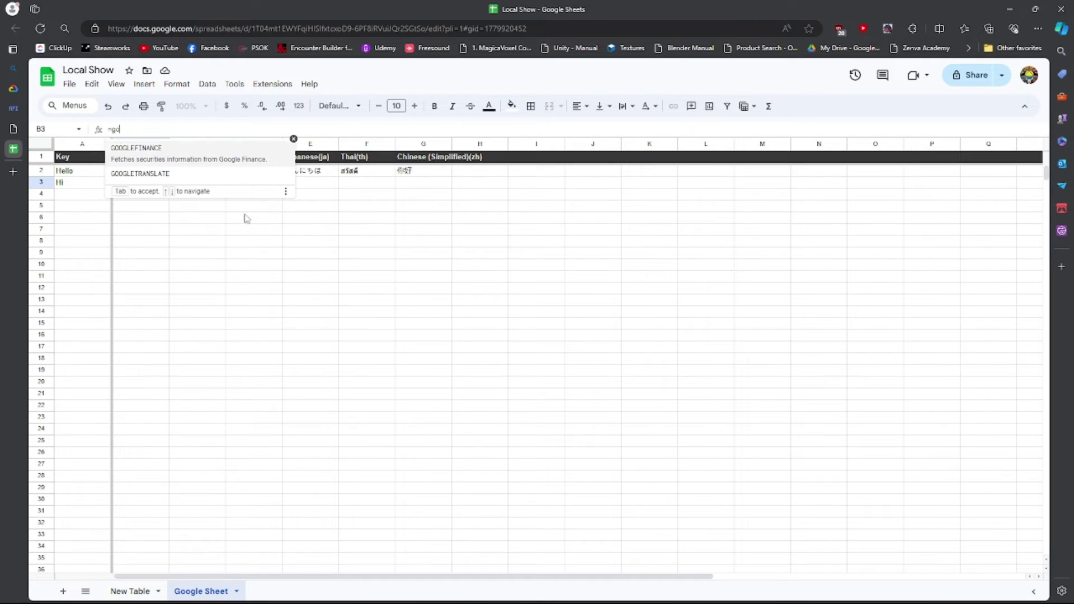
key("Down")
key("Tab")
left_click(212, 132)
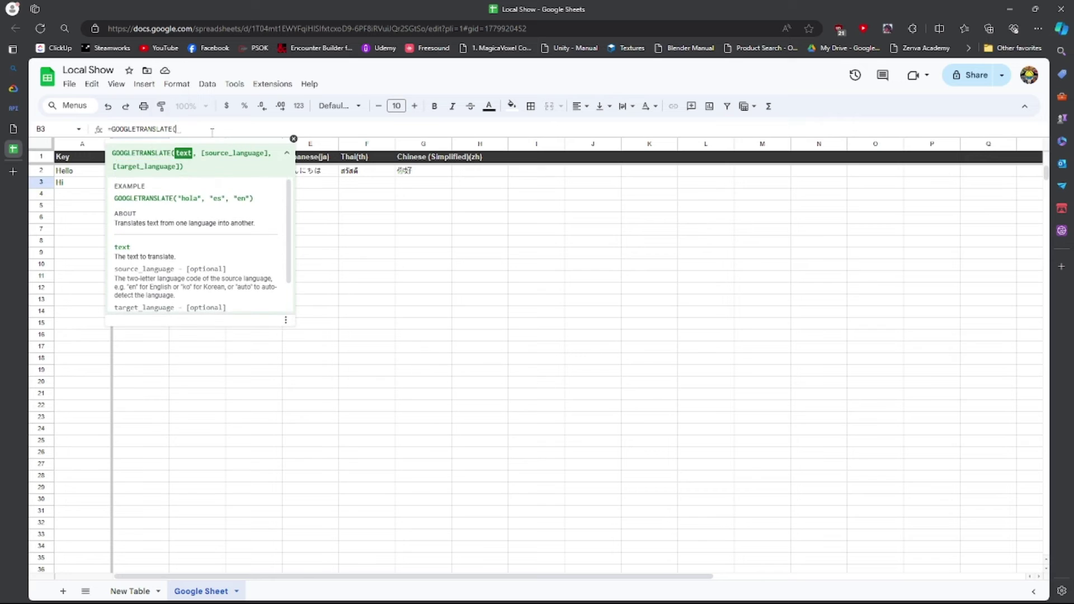
left_click(78, 185)
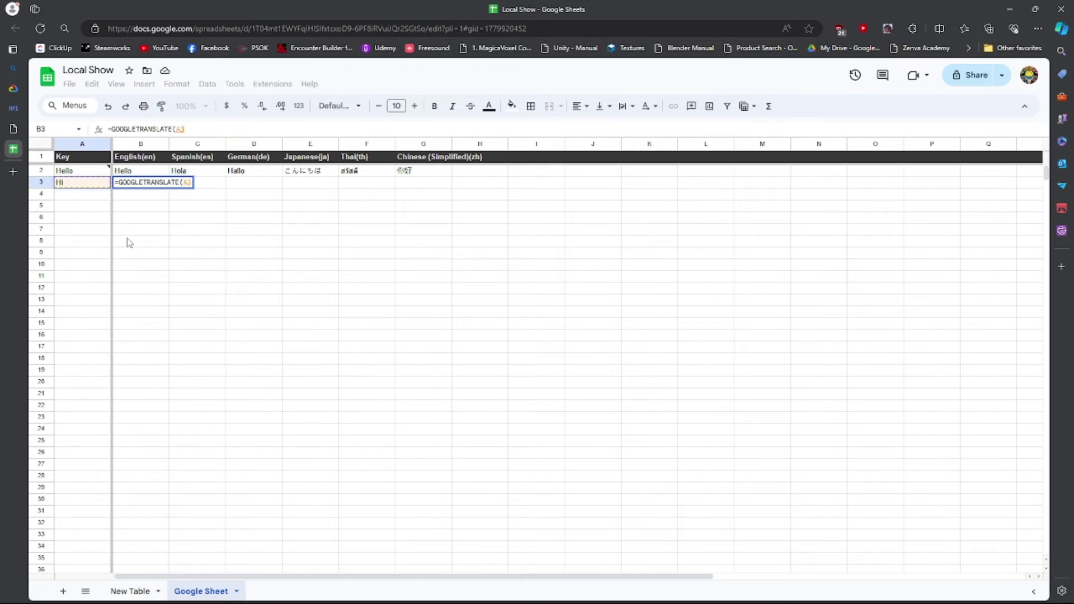
type(",")
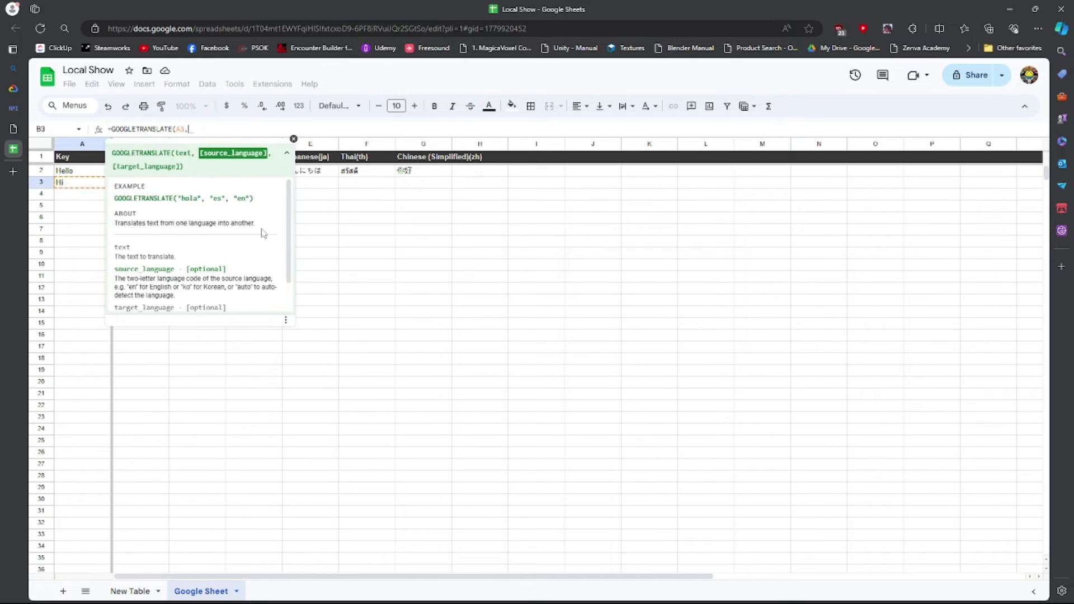
type(" \"en")
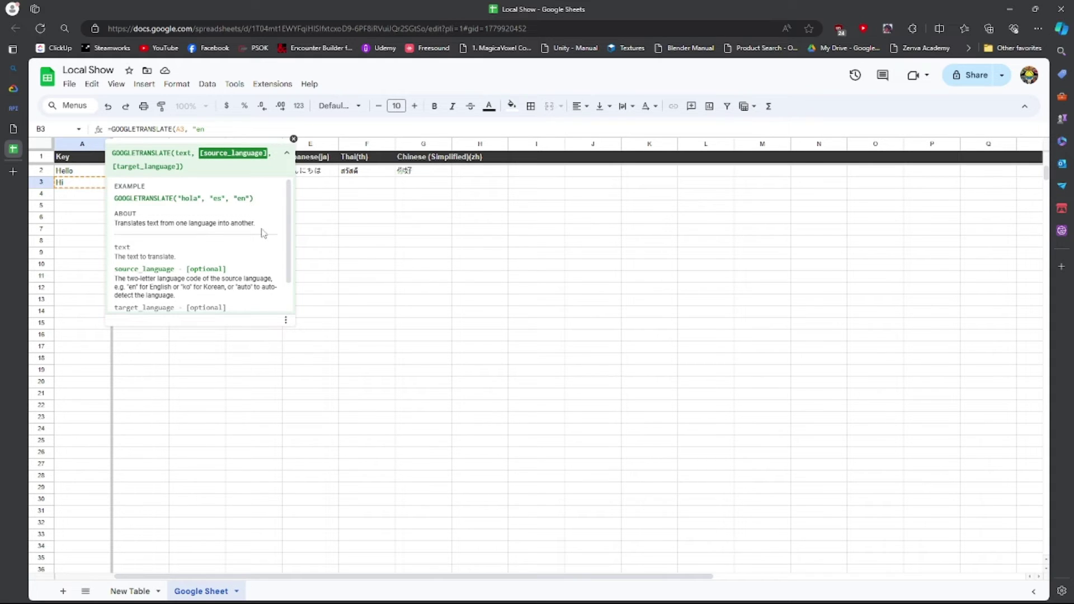
type("\"")
left_click(374, 232)
Review the language headers in row 1, from English(en) to Chinese.
left_click(151, 159)
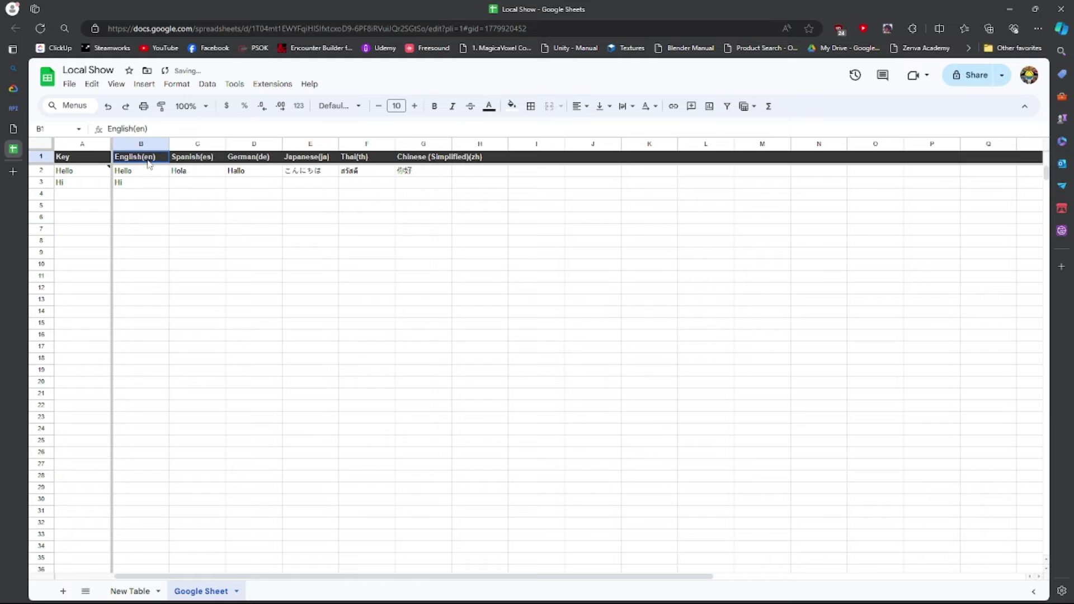
left_click(147, 129)
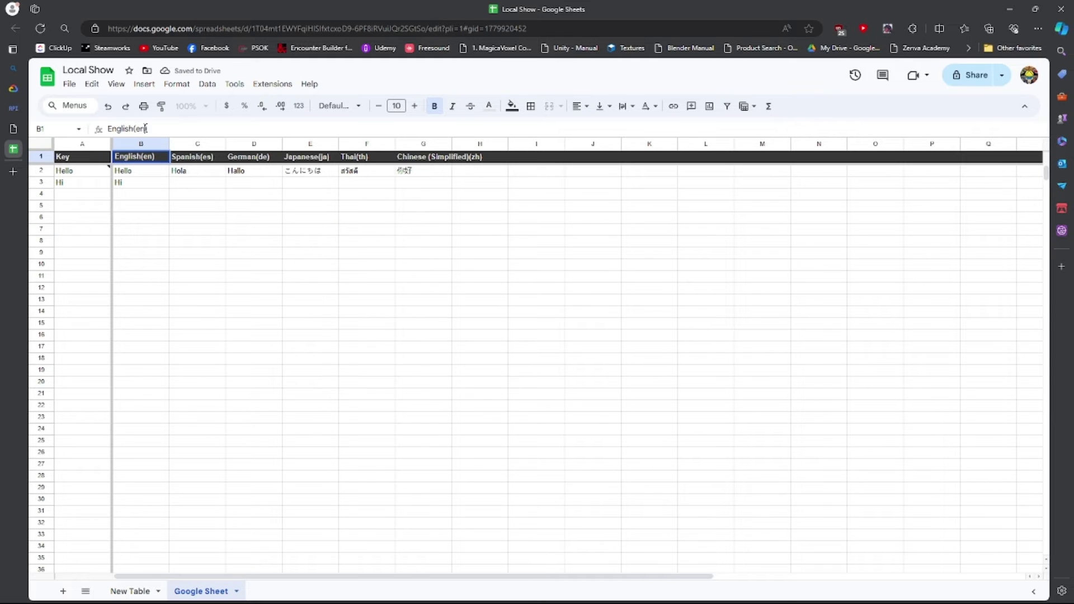
left_click(204, 158)
left_click(308, 159)
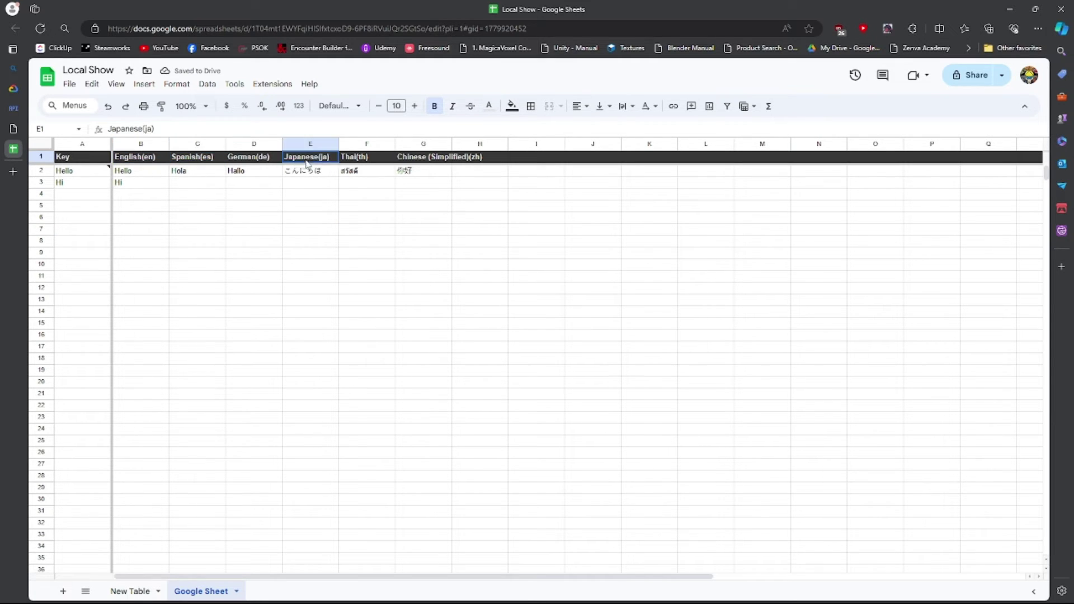
left_click(358, 158)
left_click(444, 158)
Complete B3 as =GOOGLETRANSLATE(A3, "en", "en").
left_click(152, 184)
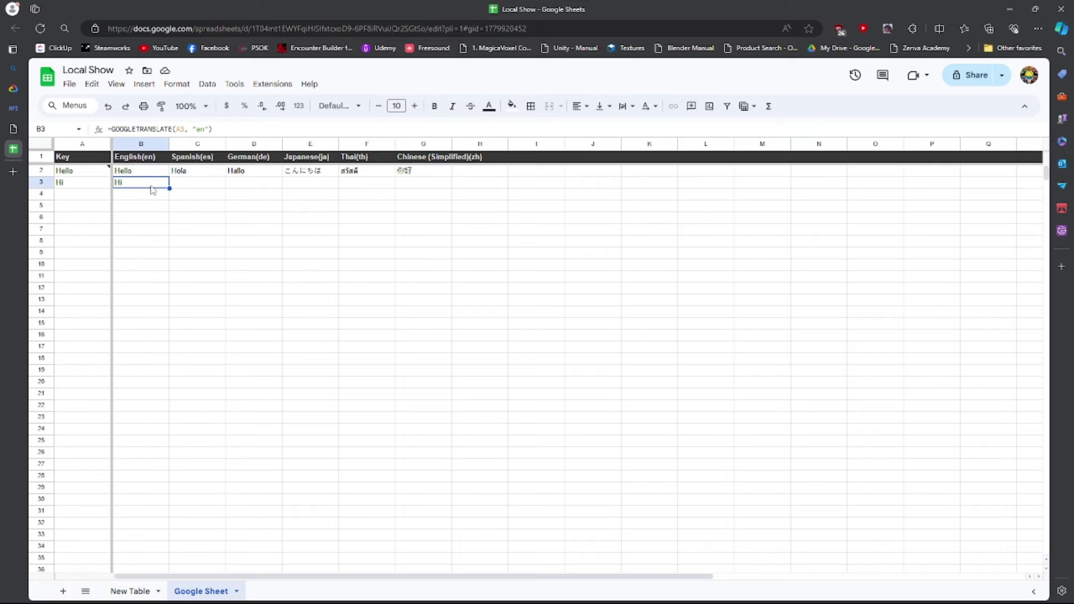
left_click(211, 129)
type(", \"")
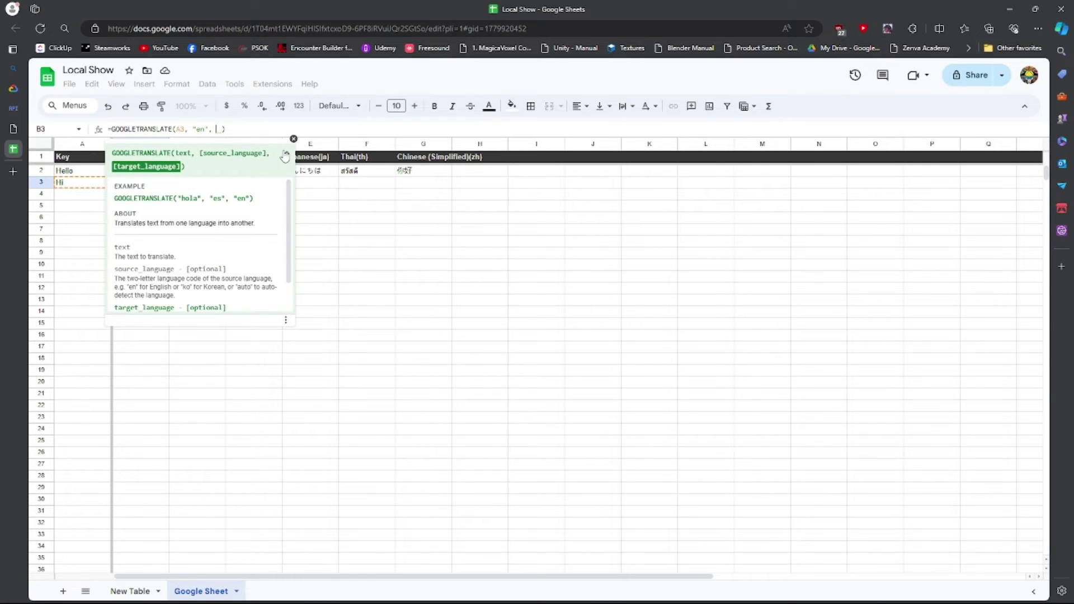
type("en")
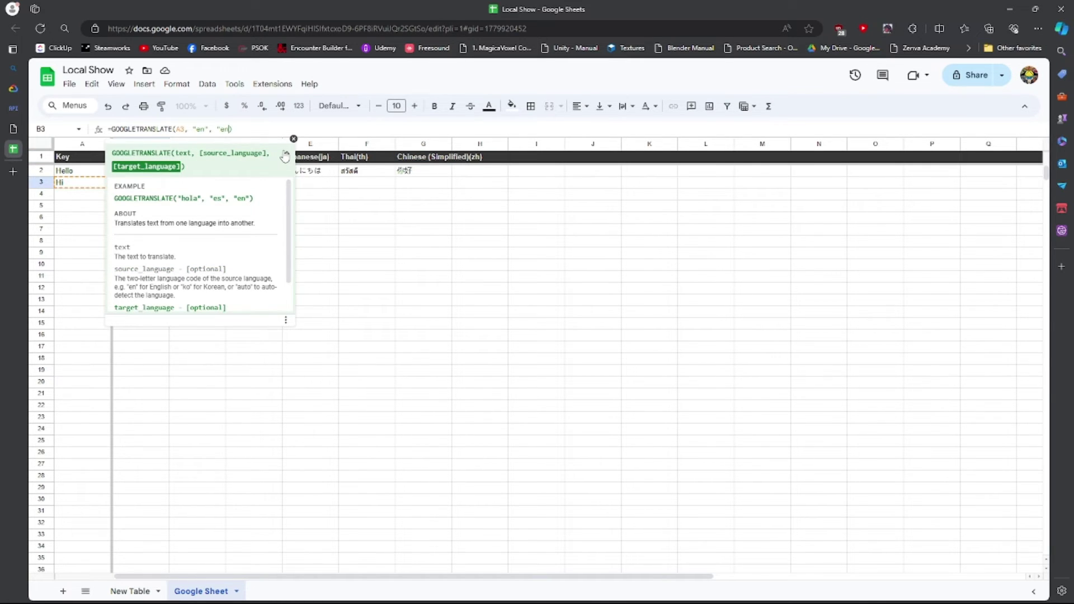
type("\"")
key("Return")
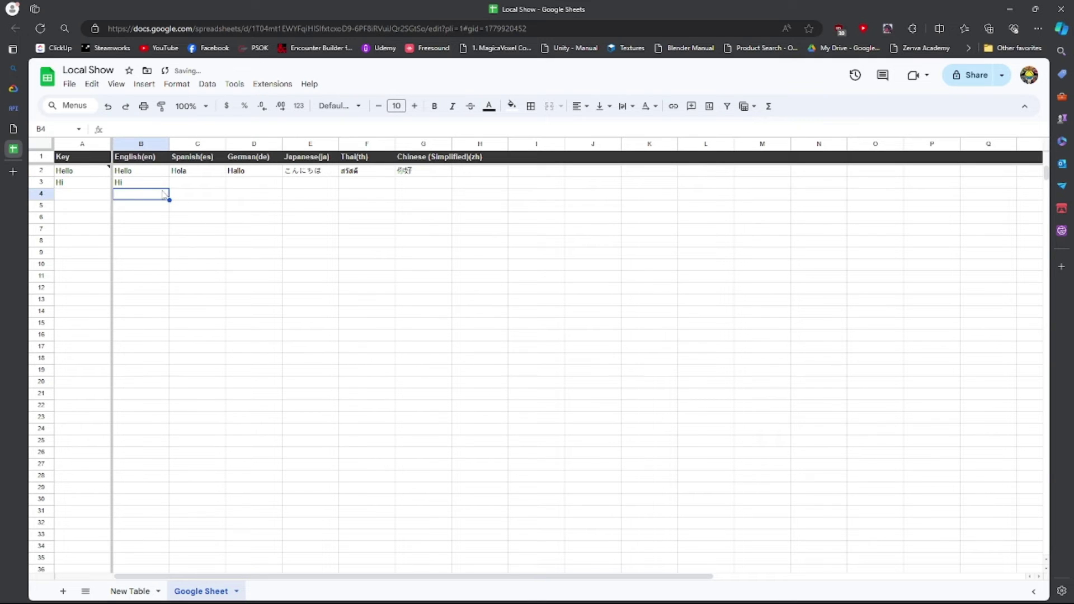
Copy the B3 formula text and paste it into C3 and D3.
left_click(145, 185)
left_click_drag(266, 125, 57, 125)
key("ctrl+c")
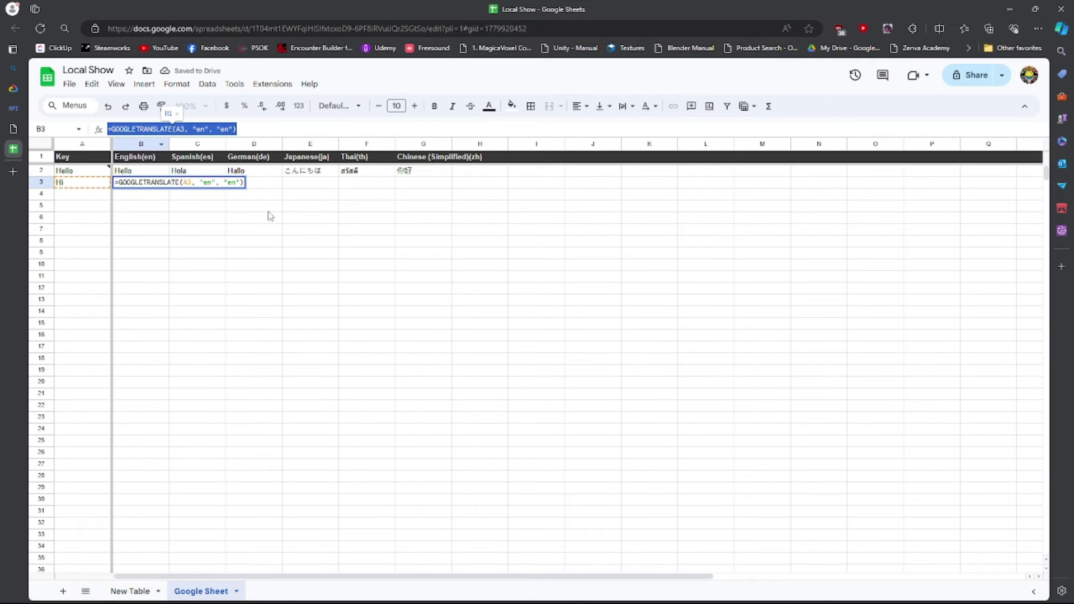
left_click(271, 244)
left_click(212, 186)
left_click(179, 126)
key("ctrl+v")
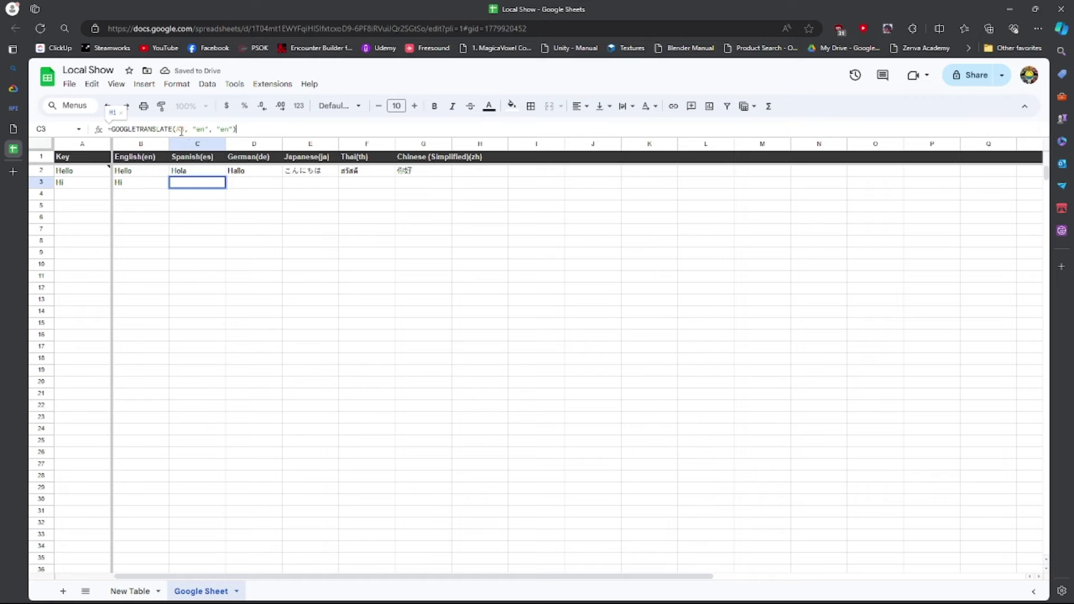
left_click(353, 211)
left_click(266, 184)
left_click(219, 129)
key("ctrl+v")
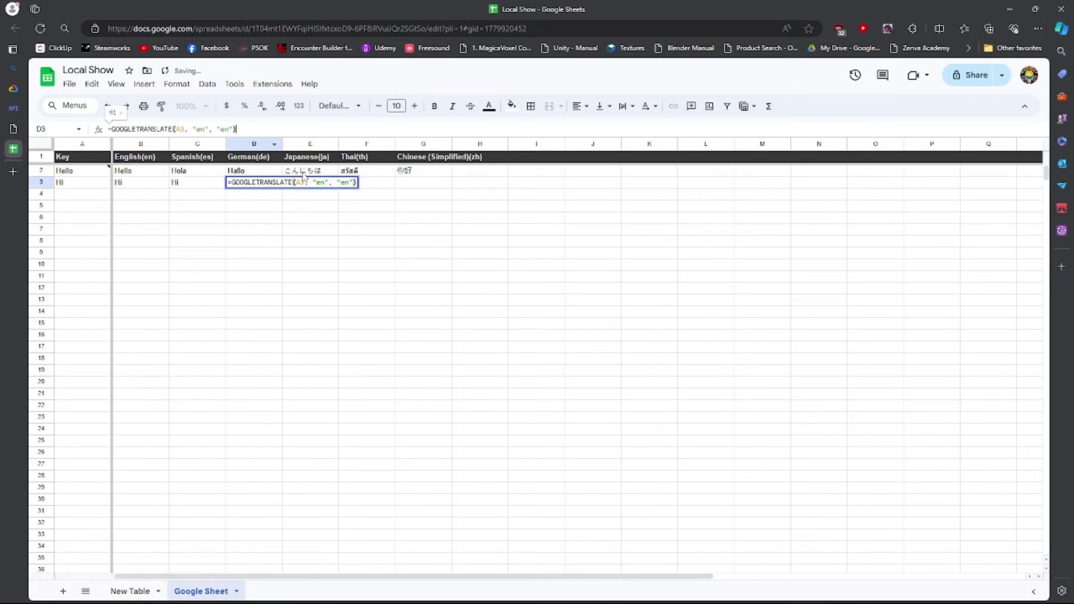
Paste the same translation formula into E3, F3 and G3.
left_click(312, 184)
key("ctrl+v")
left_click(369, 205)
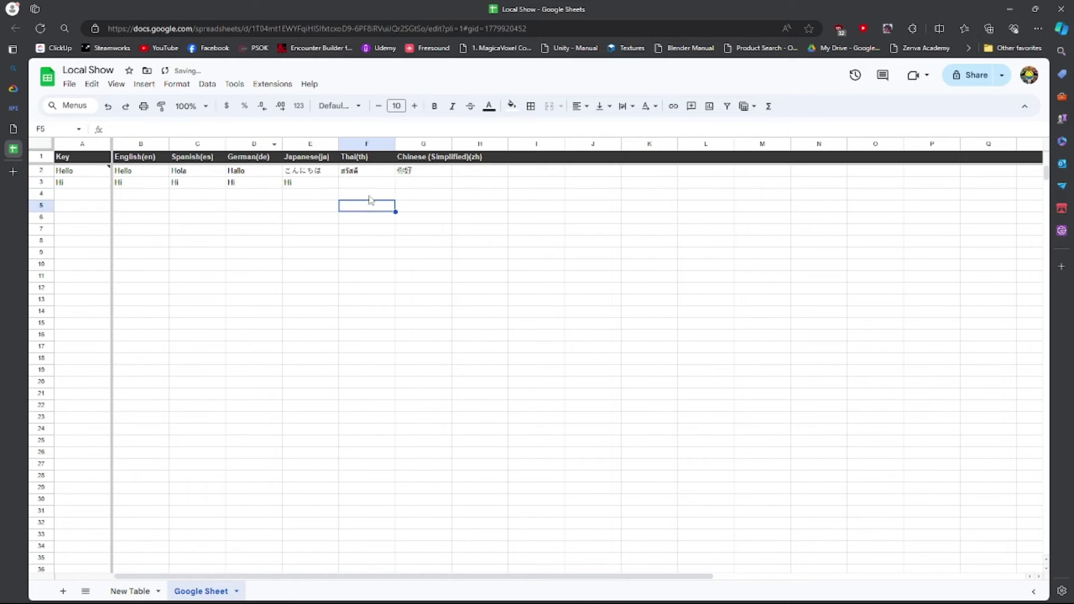
left_click(370, 184)
key("ctrl+v")
left_click(413, 208)
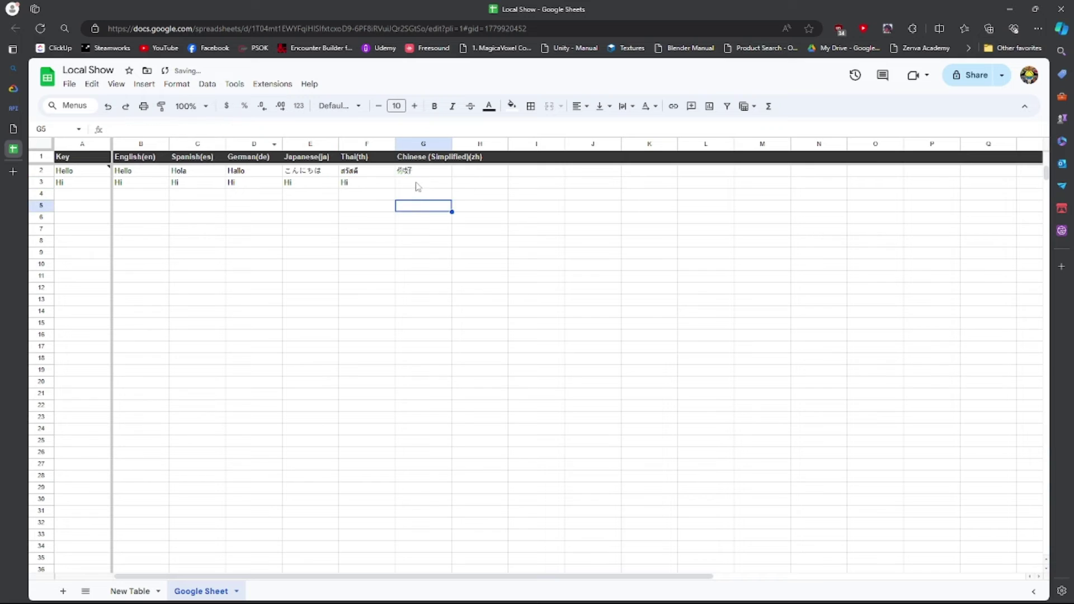
left_click(417, 183)
left_click(157, 128)
key("ctrl+v")
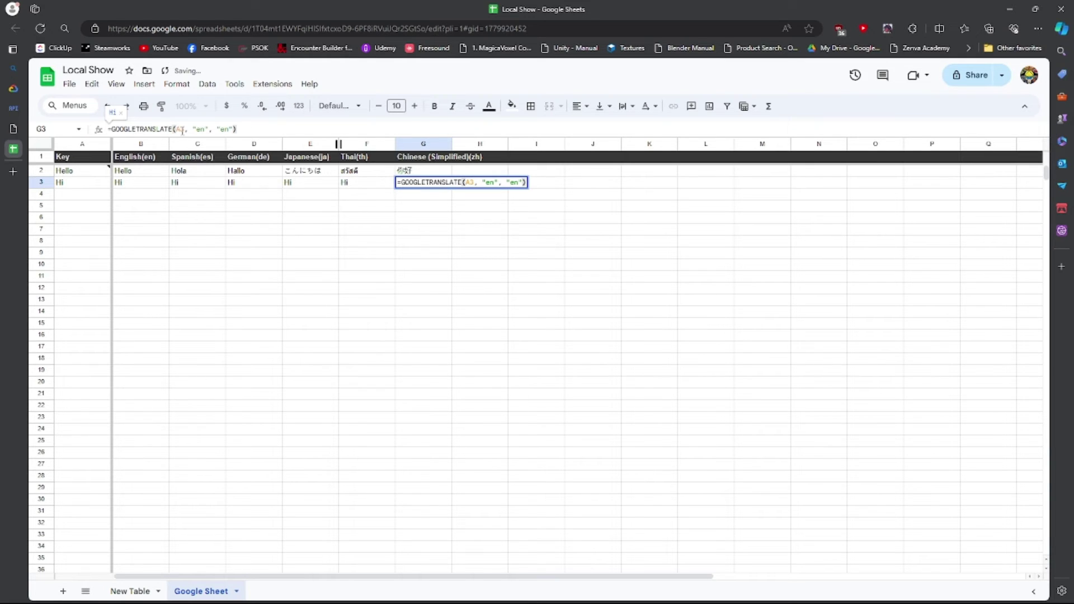
double_click(180, 129)
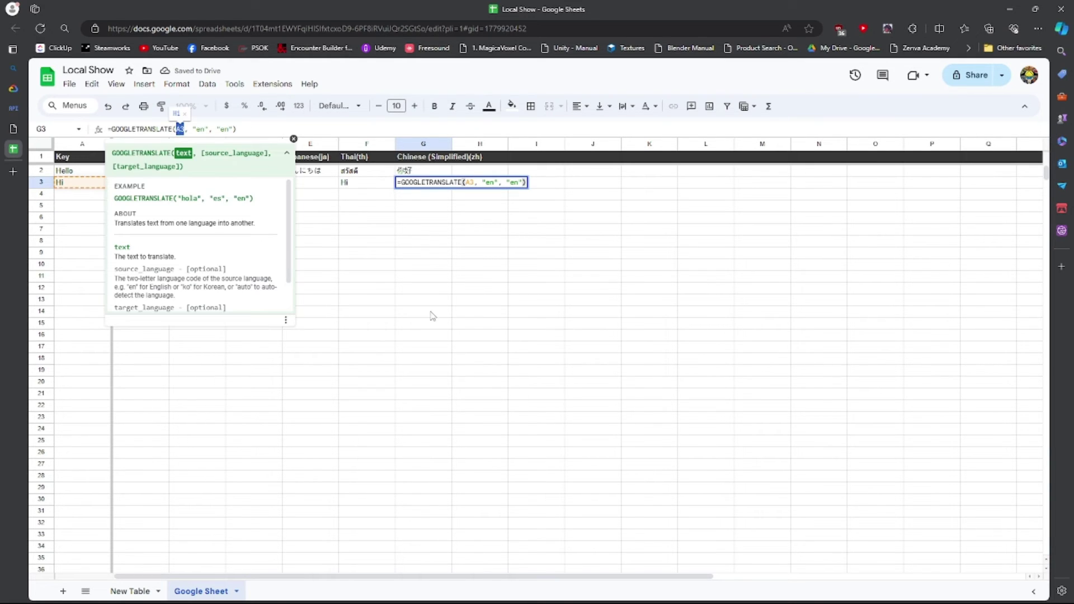
key("Return")
Change C3's target language code to es for Spanish.
key("Up")
key("Left")
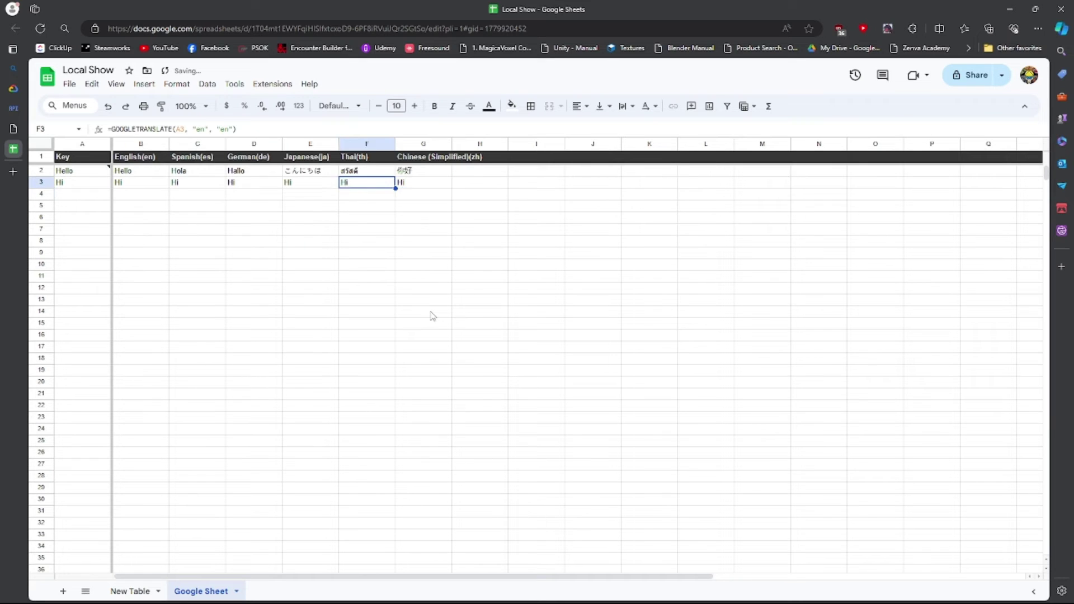
key("Left")
key("Left")
key("Left")
key("Left")
key("Right")
key("Right")
key("Right")
key("Right")
key("Right")
key("Left")
key("Left")
key("Left")
key("Left")
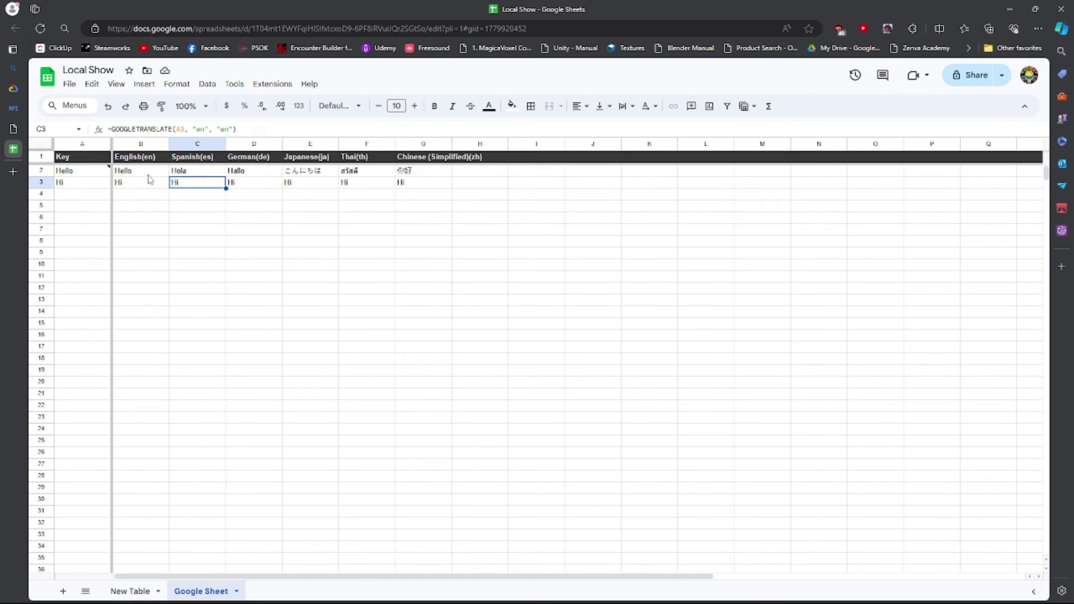
left_click(229, 130)
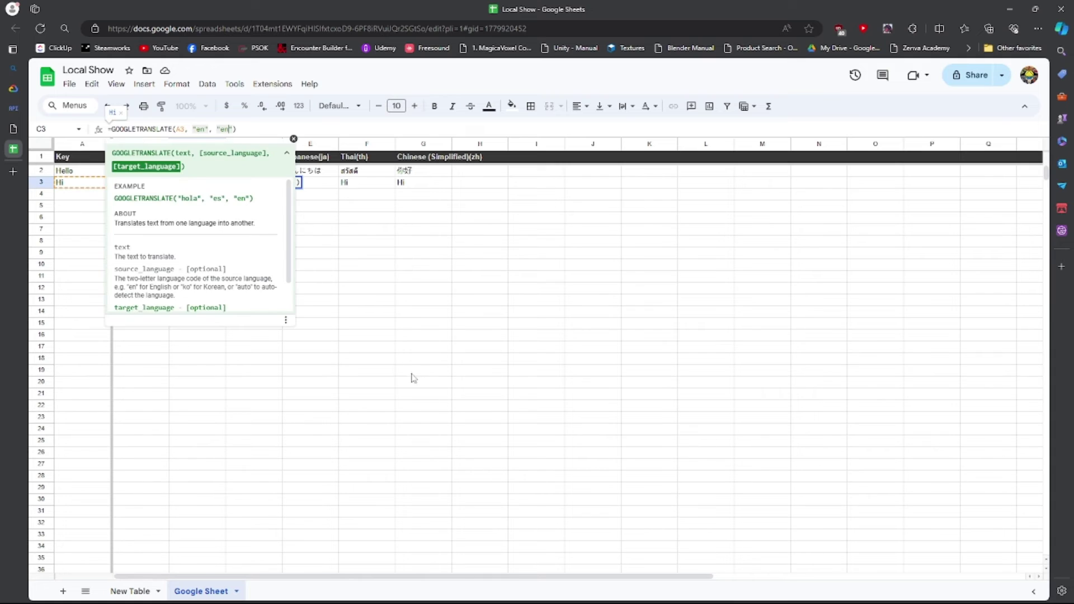
key("BackSpace")
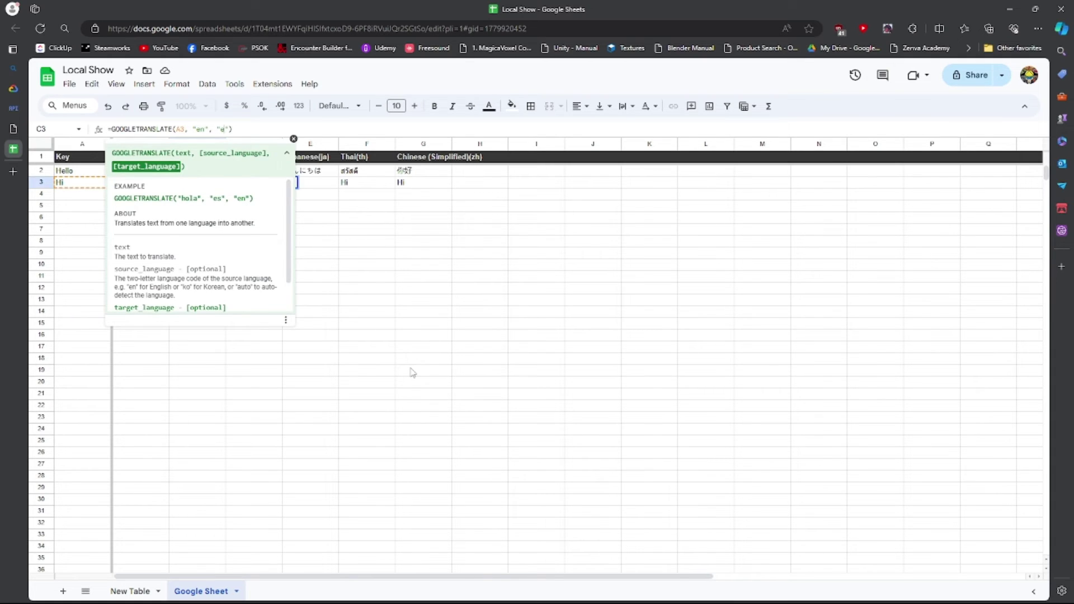
type("s")
key("Return")
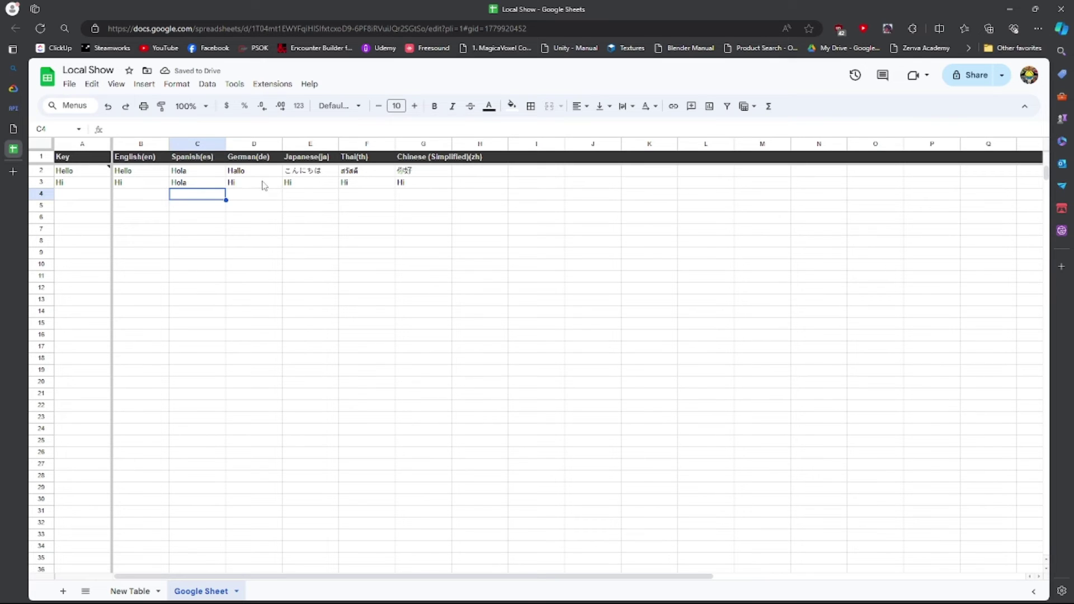
Change the target codes to de in D3 and ja in E3.
left_click(262, 184)
left_click(229, 129)
key("BackSpace")
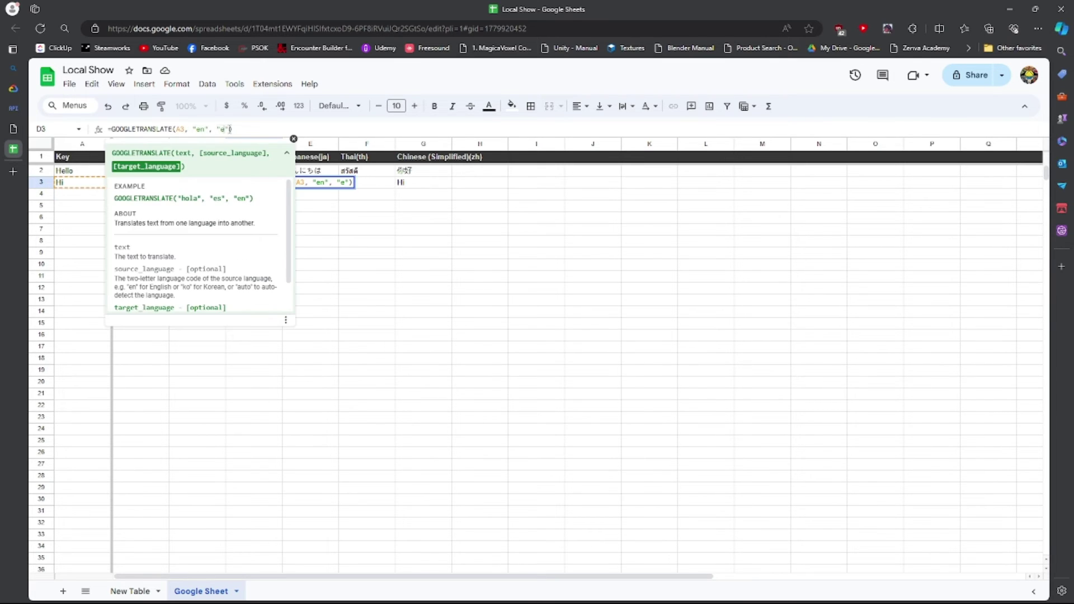
type("e")
key("Return")
key("Up")
key("Right")
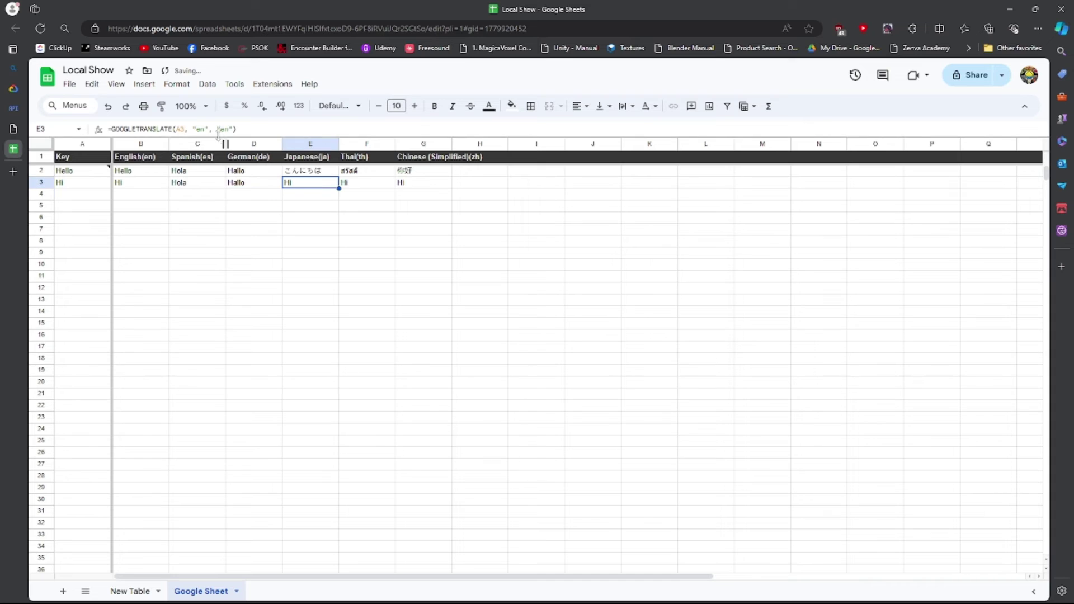
left_click(233, 129)
key("BackSpace")
key("BackSpace")
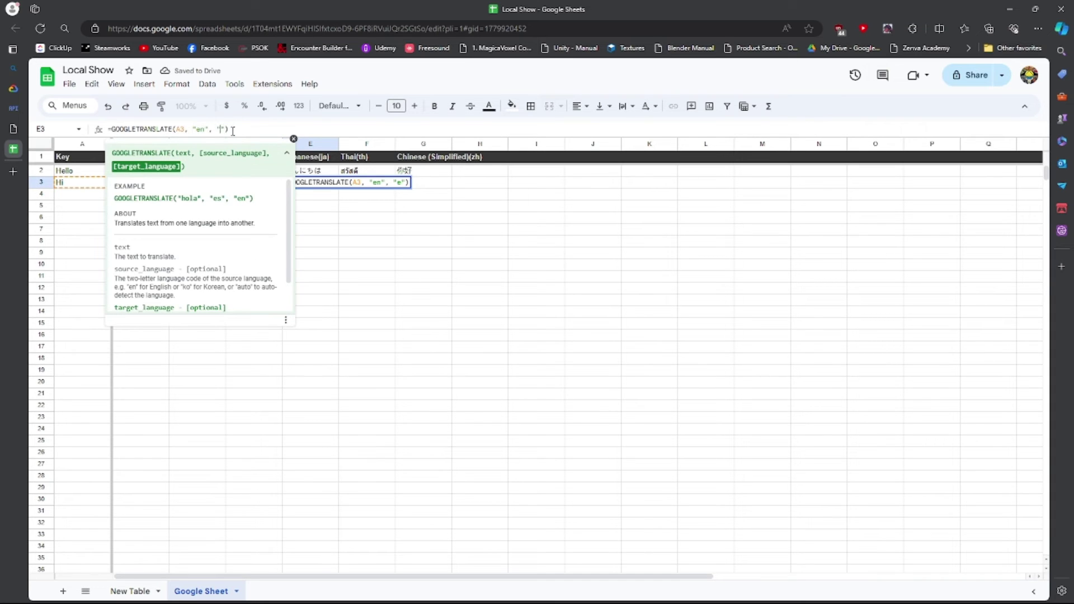
type("ja")
key("Return")
Change the target codes to th in F3 and zh in G3.
key("Up")
key("Right")
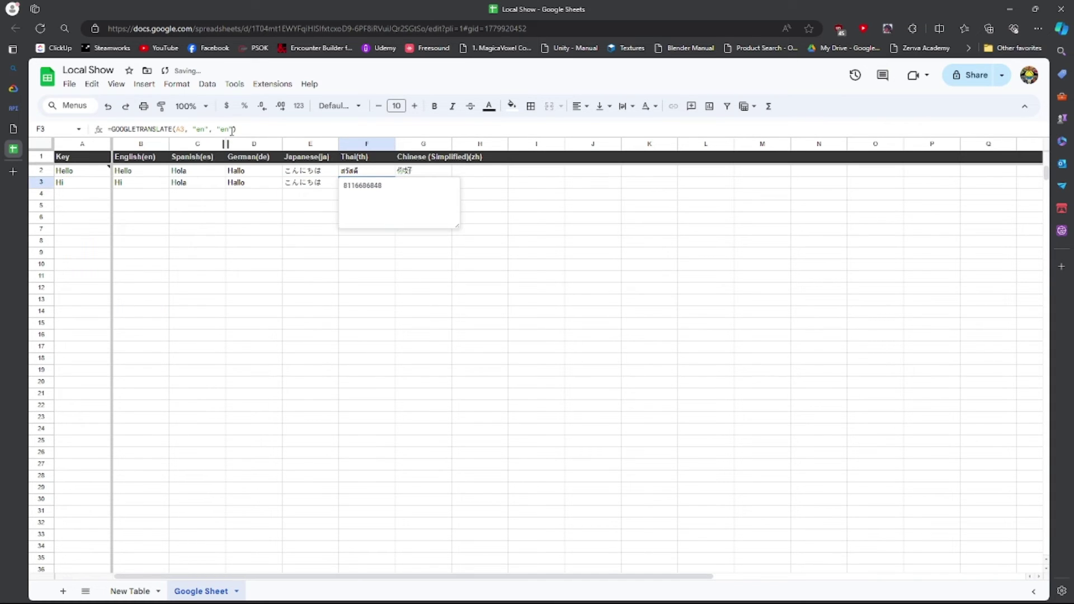
left_click(233, 131)
key("BackSpace")
key("BackSpace")
type("th")
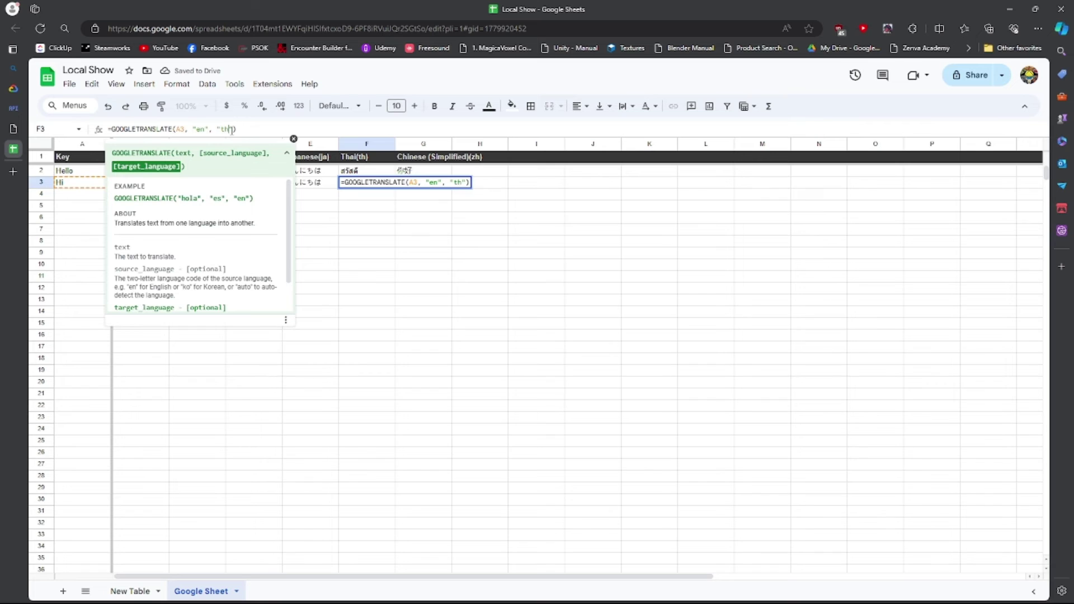
key("Return")
key("Up")
key("Right")
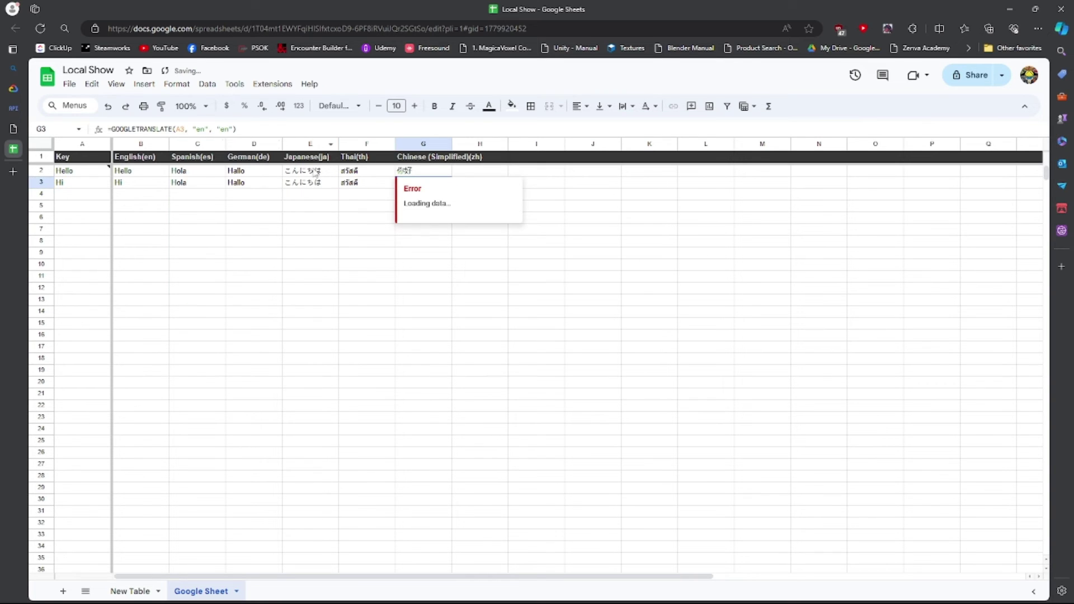
left_click(317, 206)
left_click(409, 184)
left_click(231, 129)
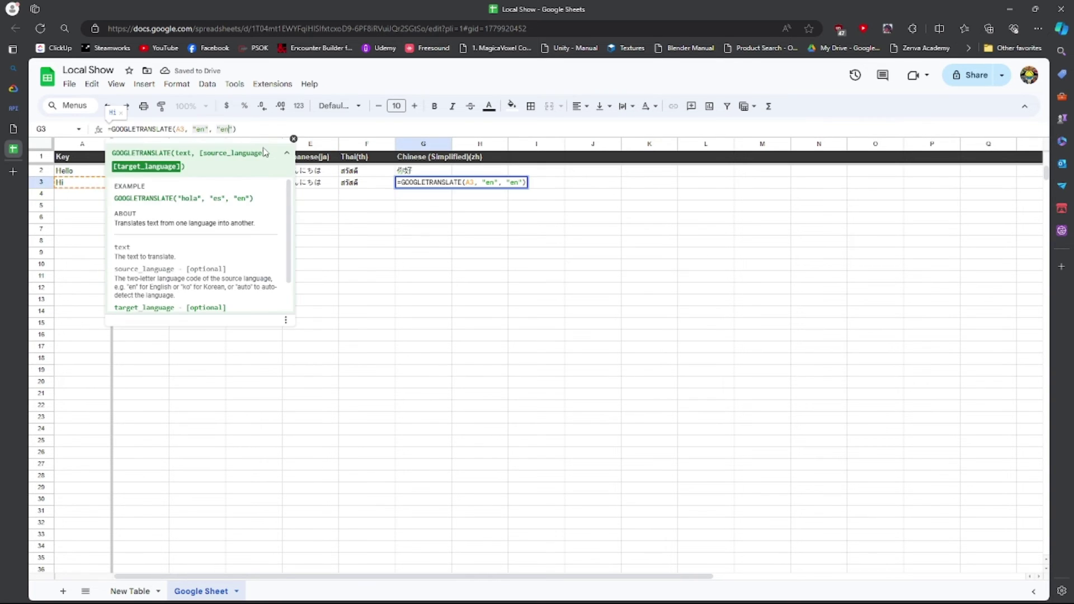
key("BackSpace")
key("BackSpace")
type("zh")
key("Return")
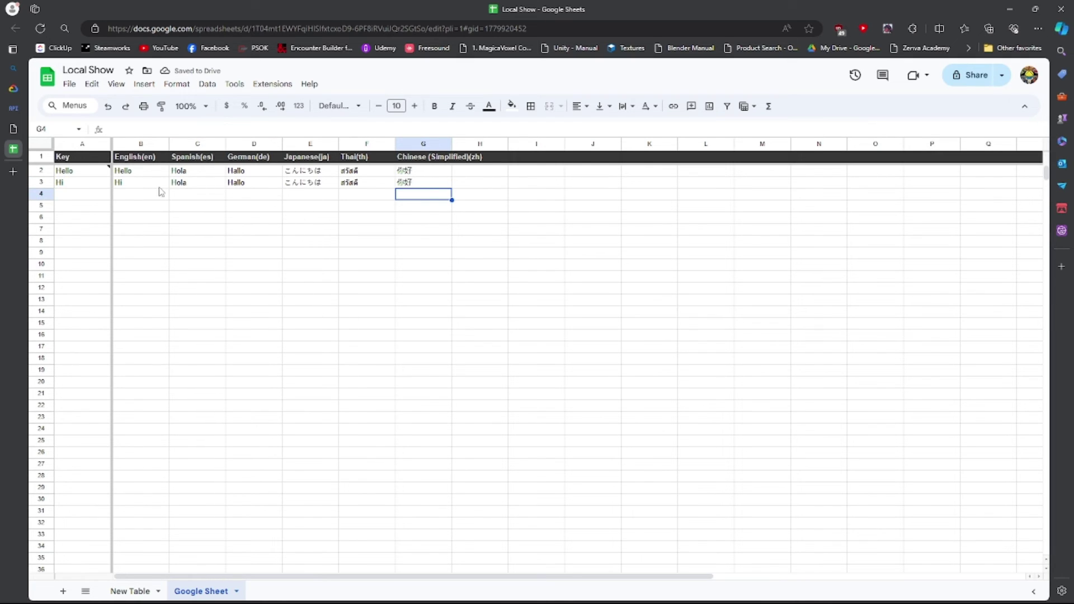
Replace the Hi key in A3 with 'How are you?'.
left_click_drag(142, 174, 415, 176)
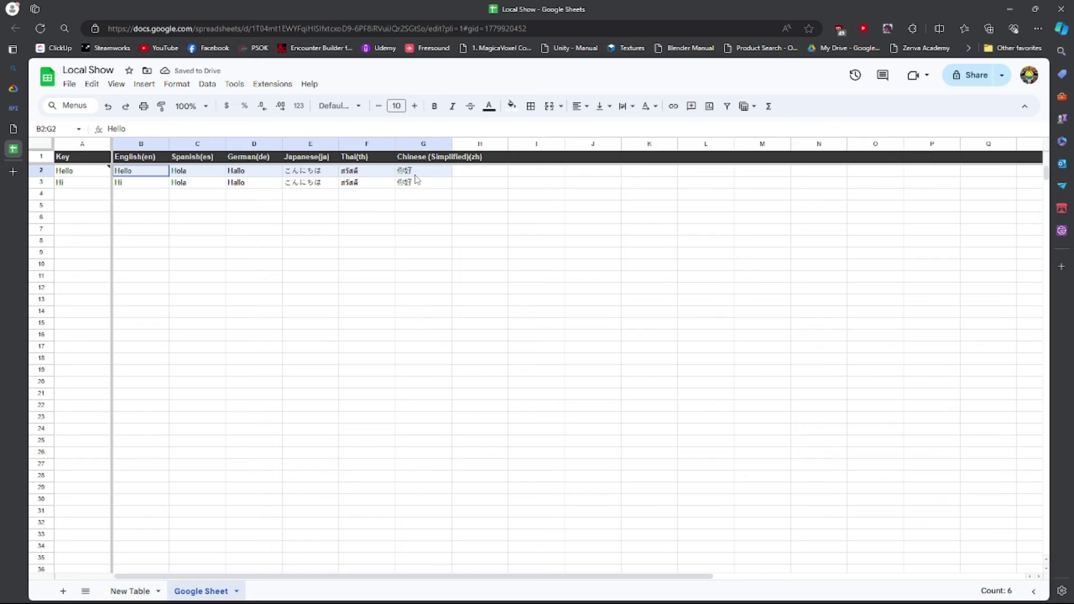
left_click(79, 183)
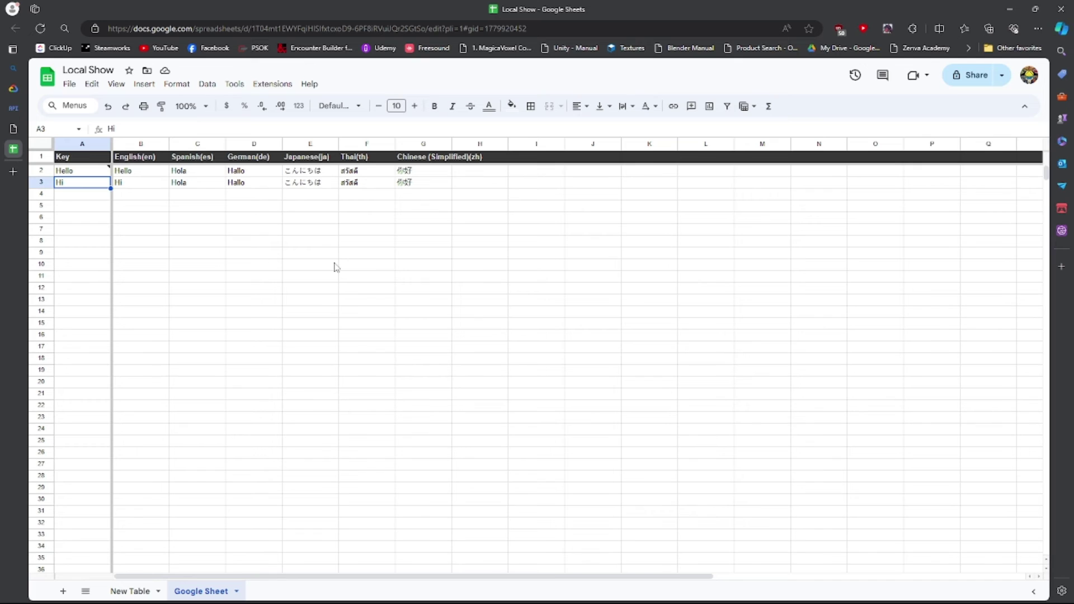
type("How are you")
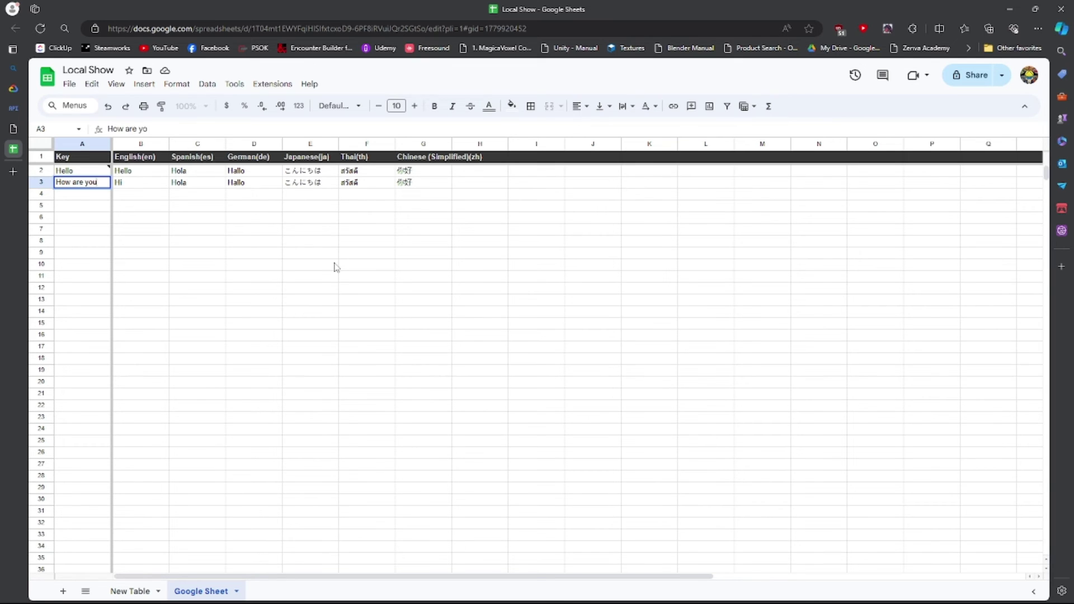
type("?")
key("Return")
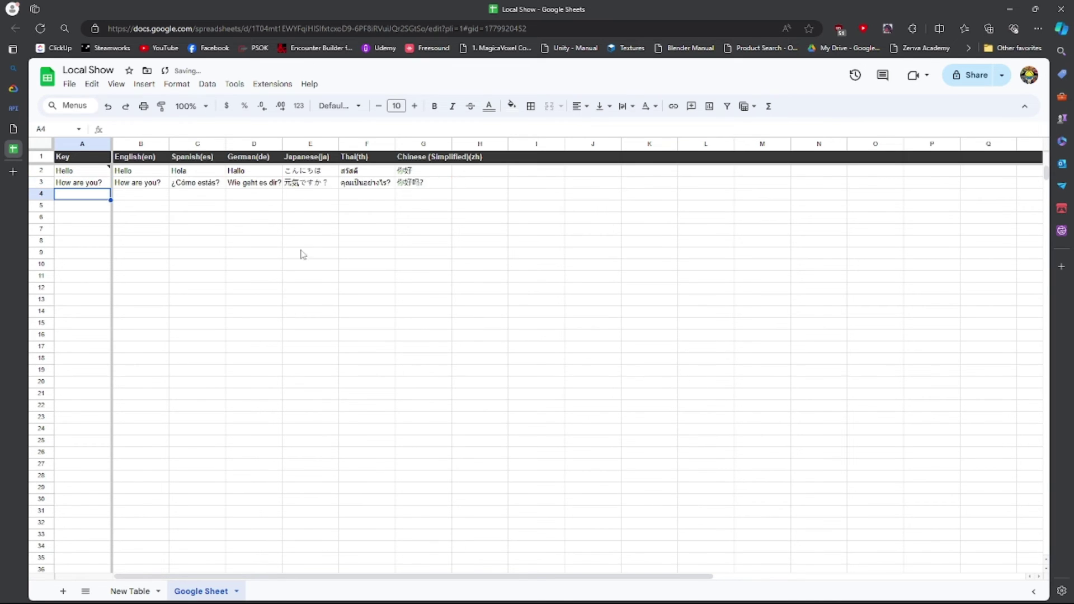
Review the row 3 translations and enter the new key Fine in A4.
left_click(151, 185)
left_click_drag(151, 186, 425, 184)
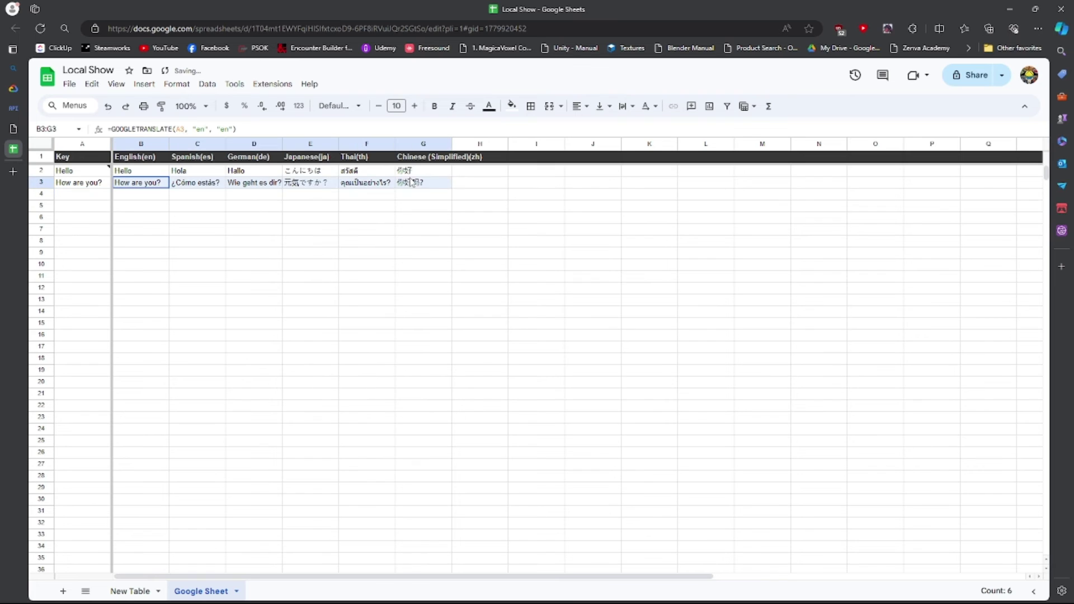
left_click(390, 267)
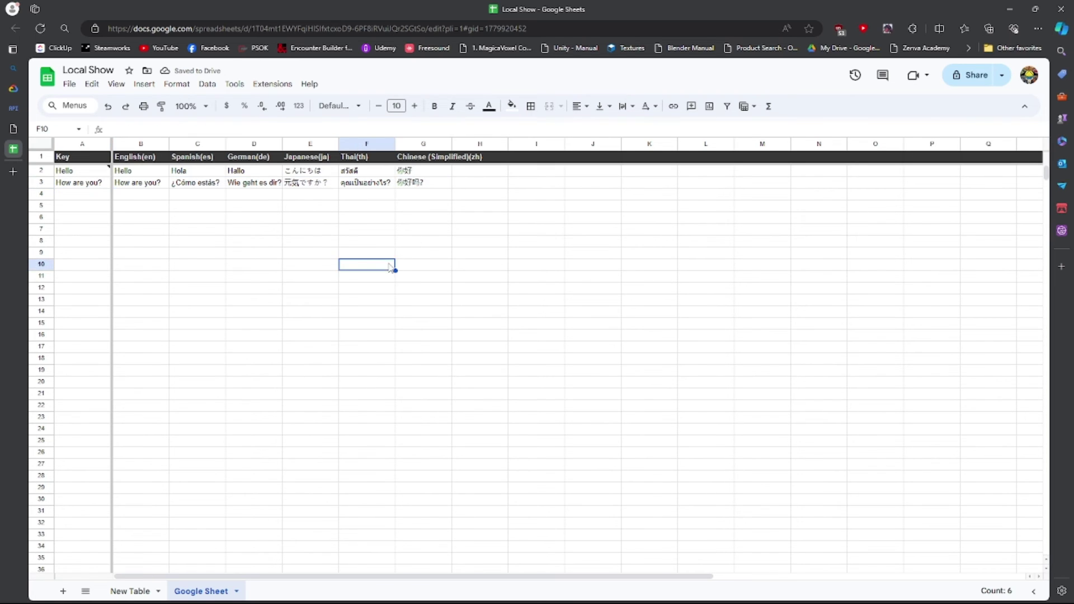
left_click(67, 194)
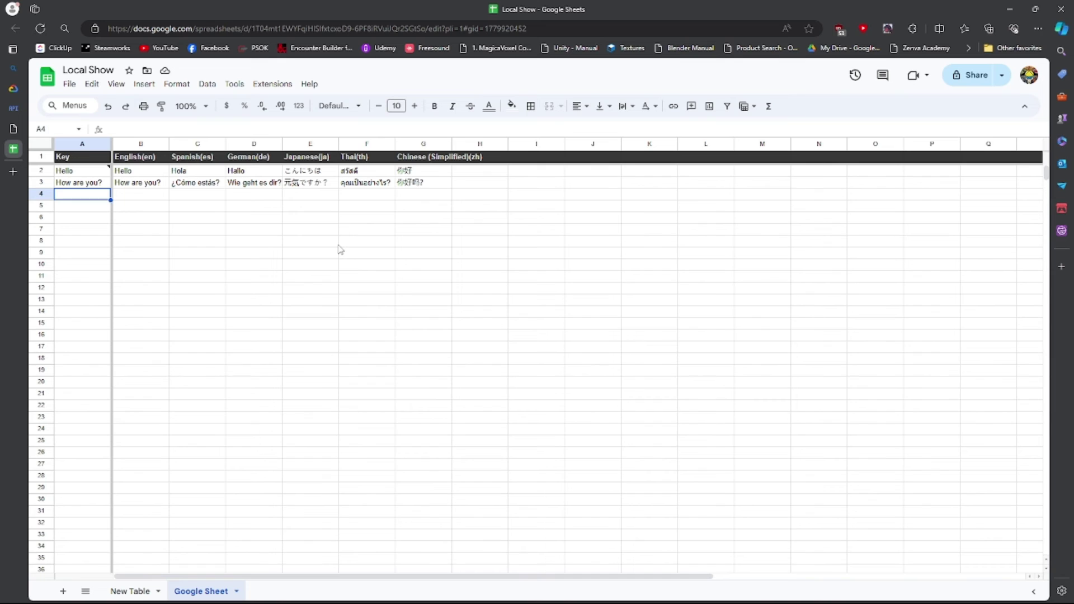
type("Fine")
key("Return")
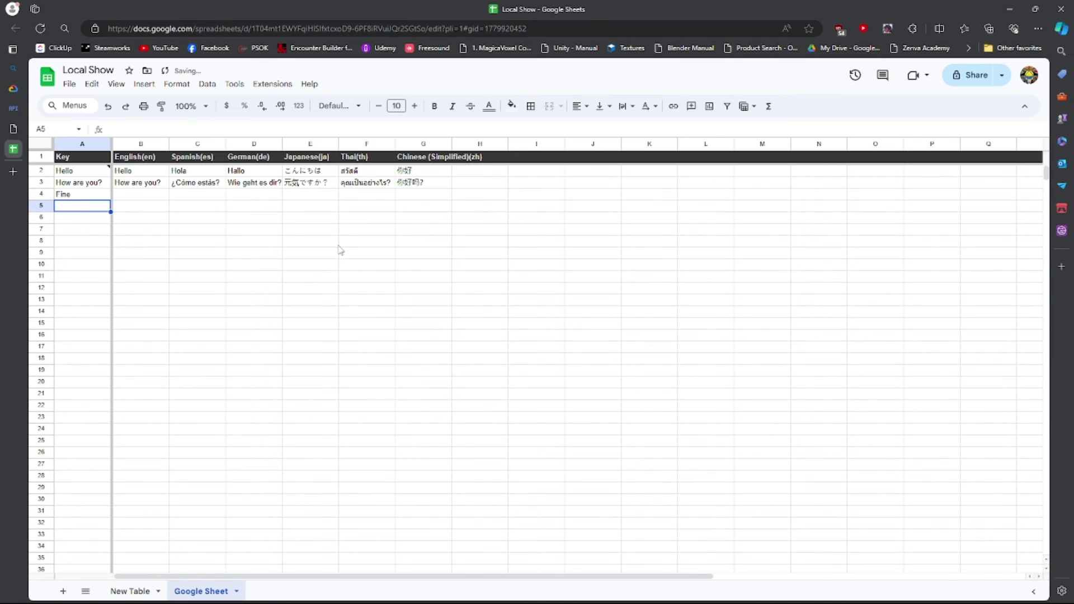
Fill the B3:G3 translation formulas down to row 4 and check each Fine translation.
left_click_drag(151, 188, 448, 190)
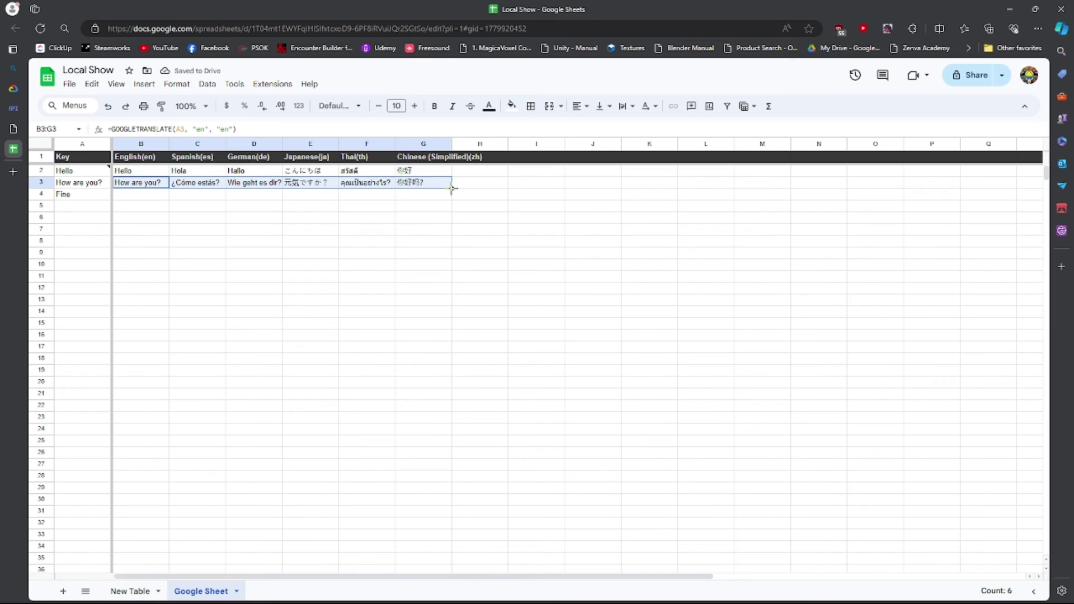
left_click_drag(452, 189, 452, 197)
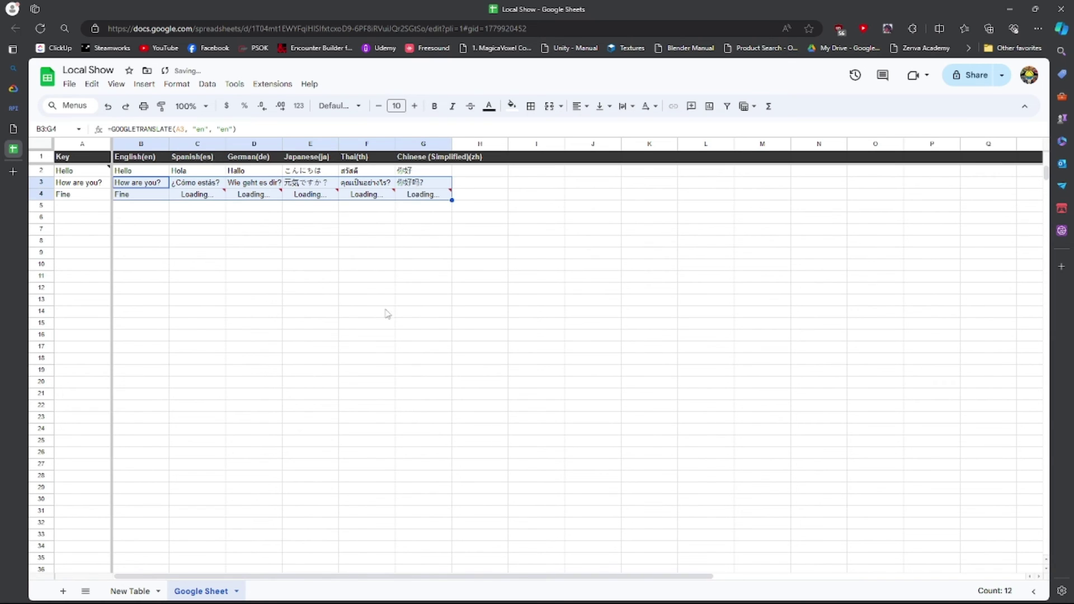
left_click(214, 302)
left_click(142, 196)
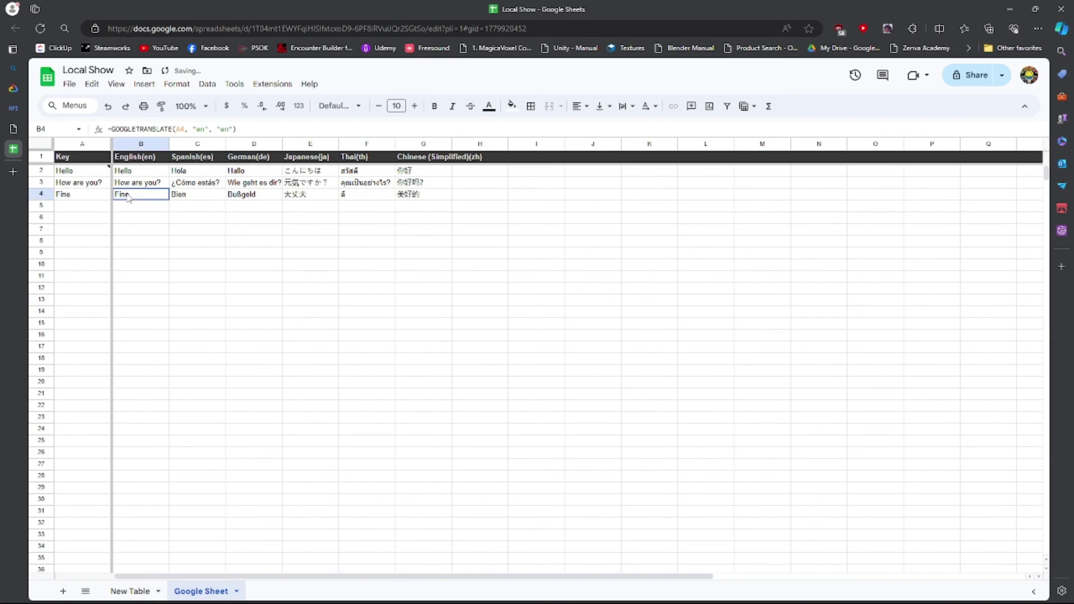
left_click(195, 196)
left_click(246, 196)
left_click(301, 194)
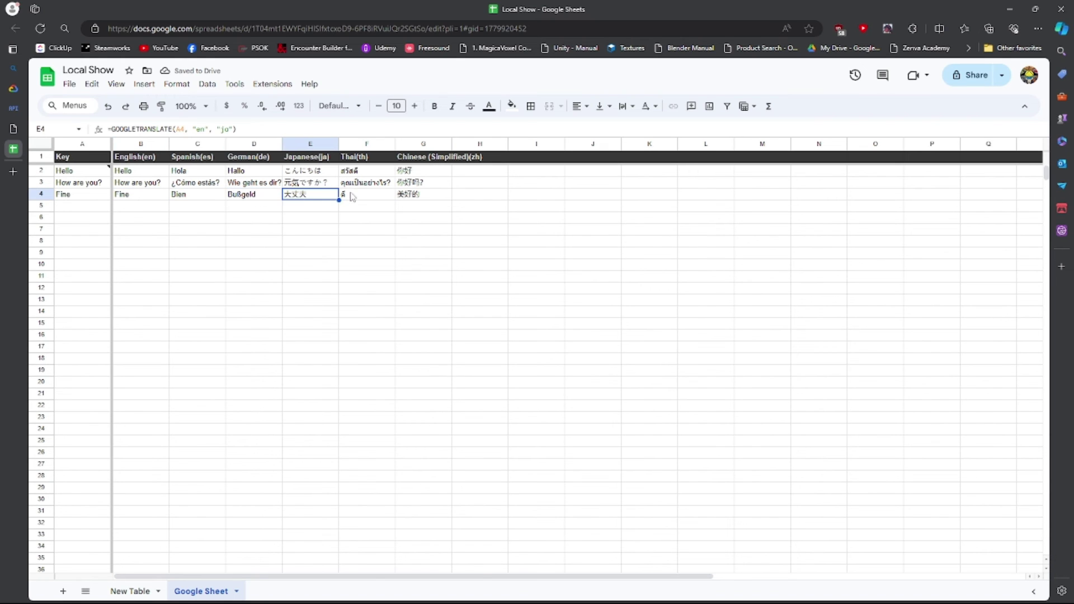
left_click(358, 194)
left_click(413, 194)
left_click(364, 288)
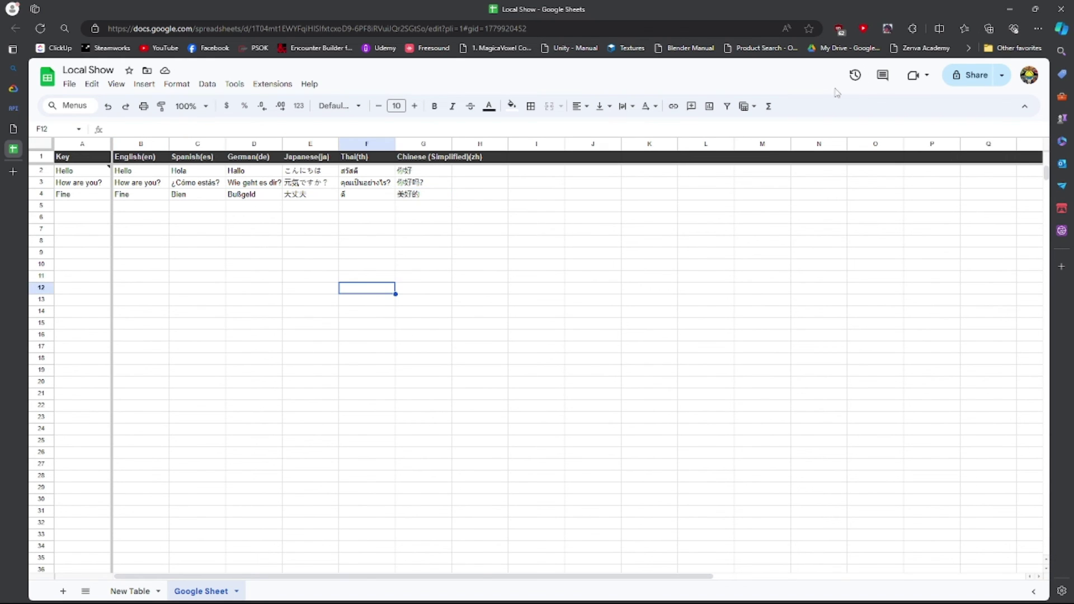
Return to Unity and pull the updated rows from Google Sheets into New Table.
left_click(1008, 10)
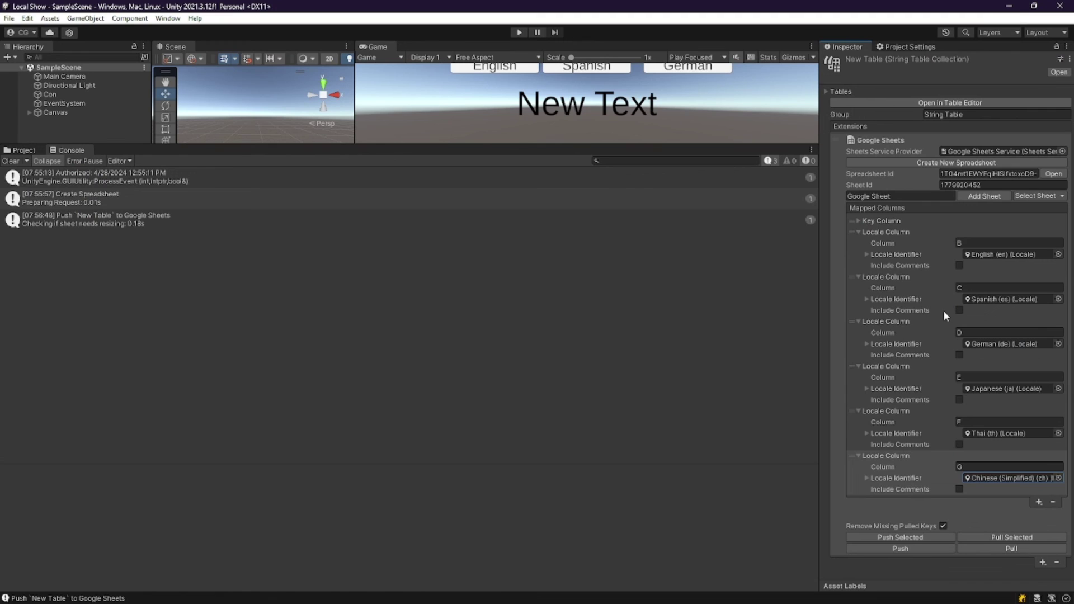
left_click(996, 549)
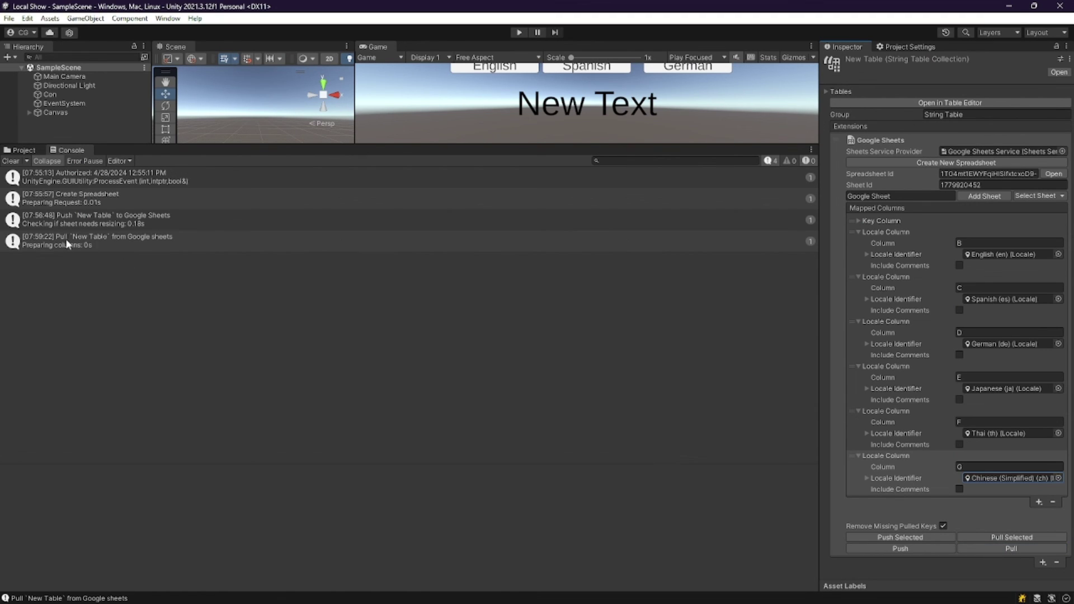
left_click(78, 244)
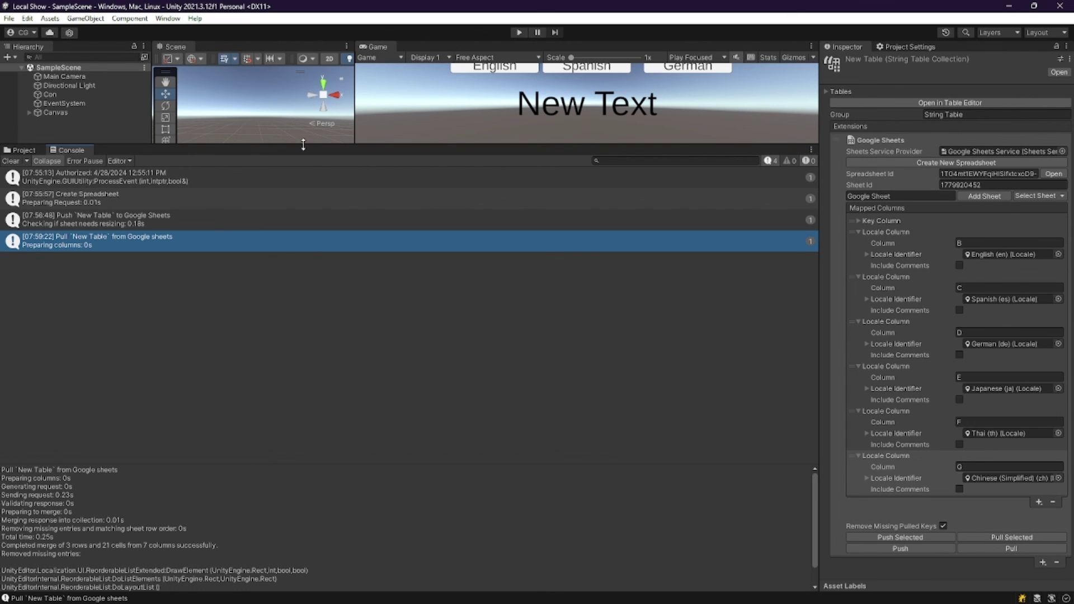
Select Canvas > Text (TMP) and set its String Reference to New Table/Fine.
left_click_drag(305, 145, 307, 496)
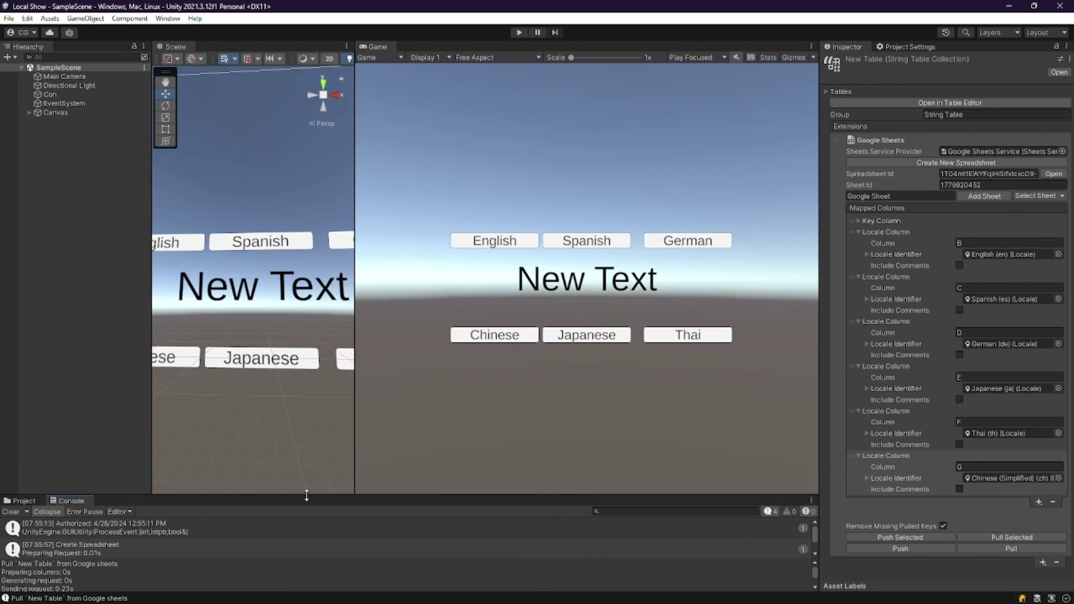
left_click(29, 113)
left_click(52, 121)
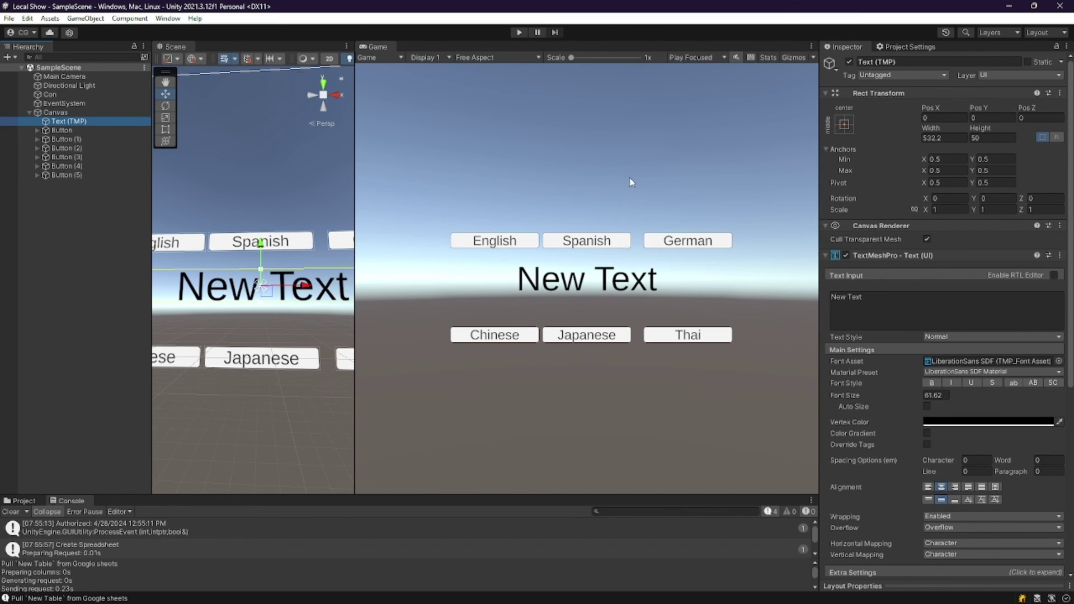
scroll(966, 350, "down", 5)
scroll(965, 350, "down", 2)
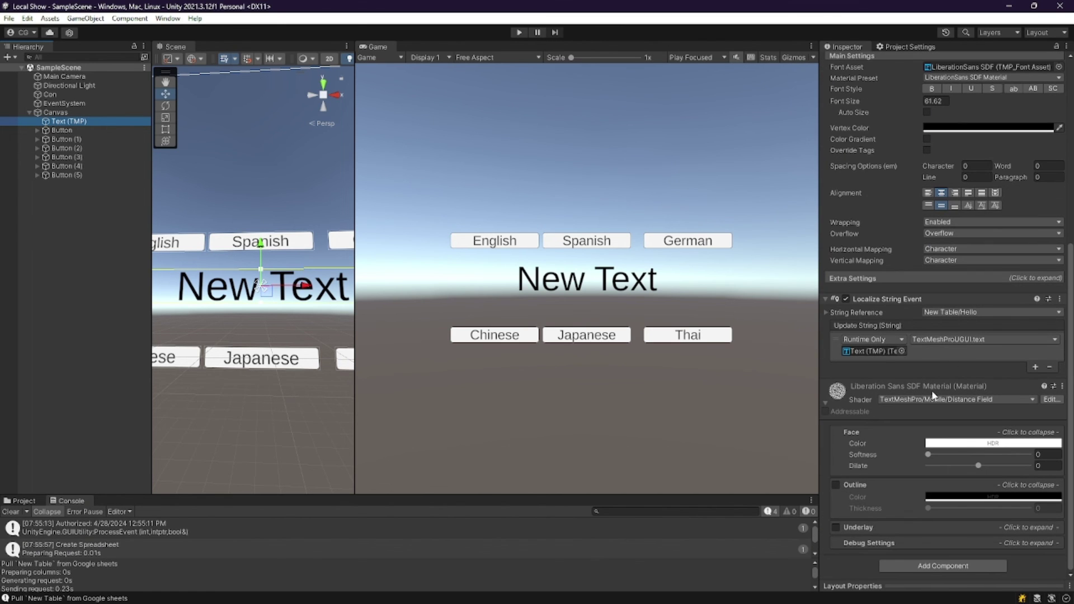
left_click(955, 315)
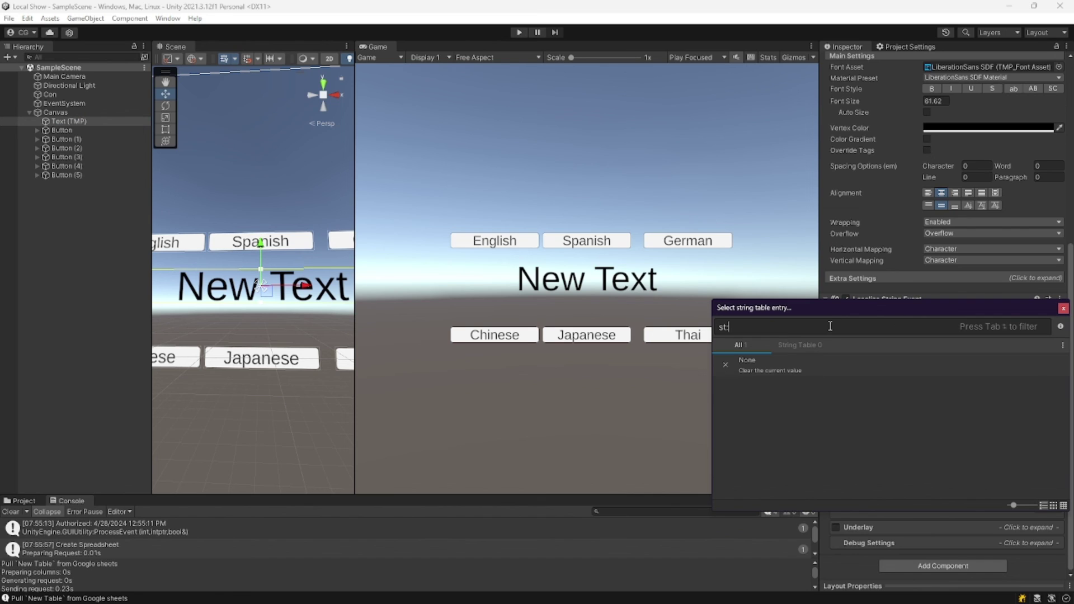
type("fine")
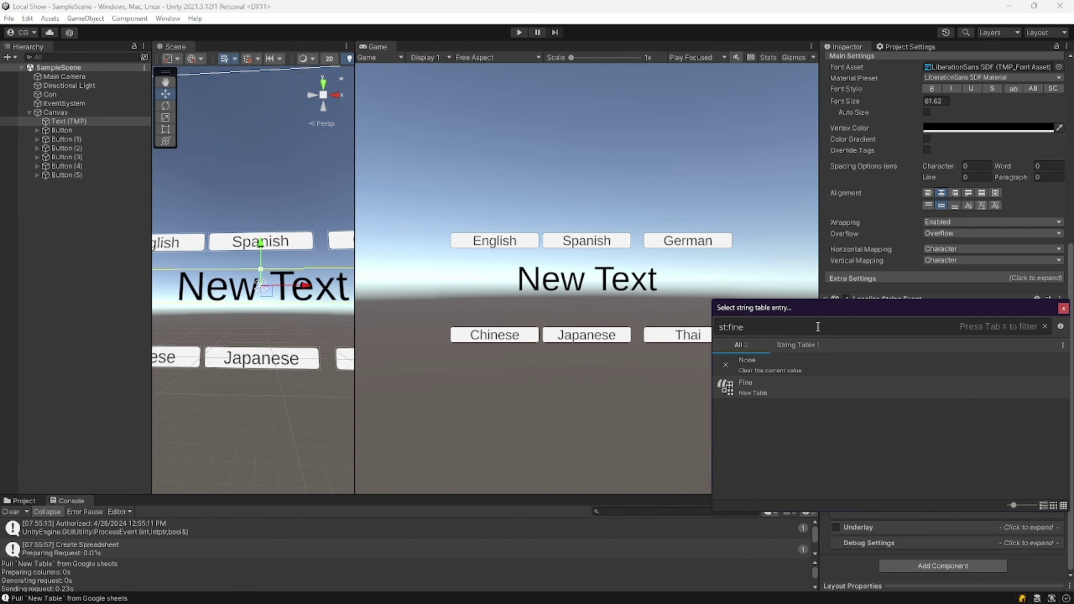
left_click(808, 391)
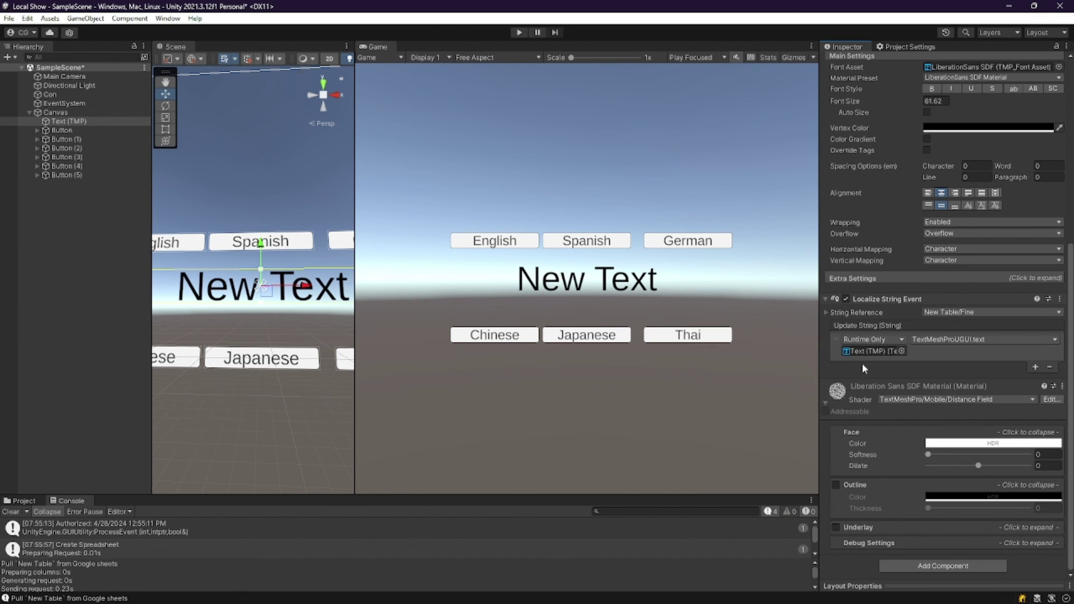
Save the scene, enter Play mode, and switch the Fine label through Spanish, German, Thai, Japanese and Chinese.
left_click(28, 73)
left_click(519, 32)
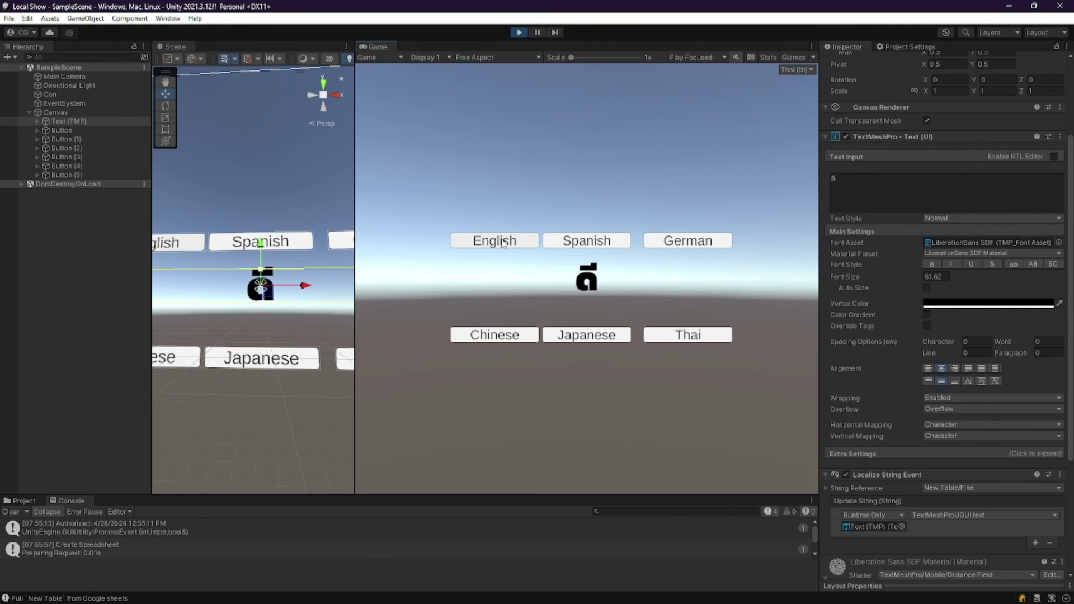
left_click(561, 243)
left_click(688, 240)
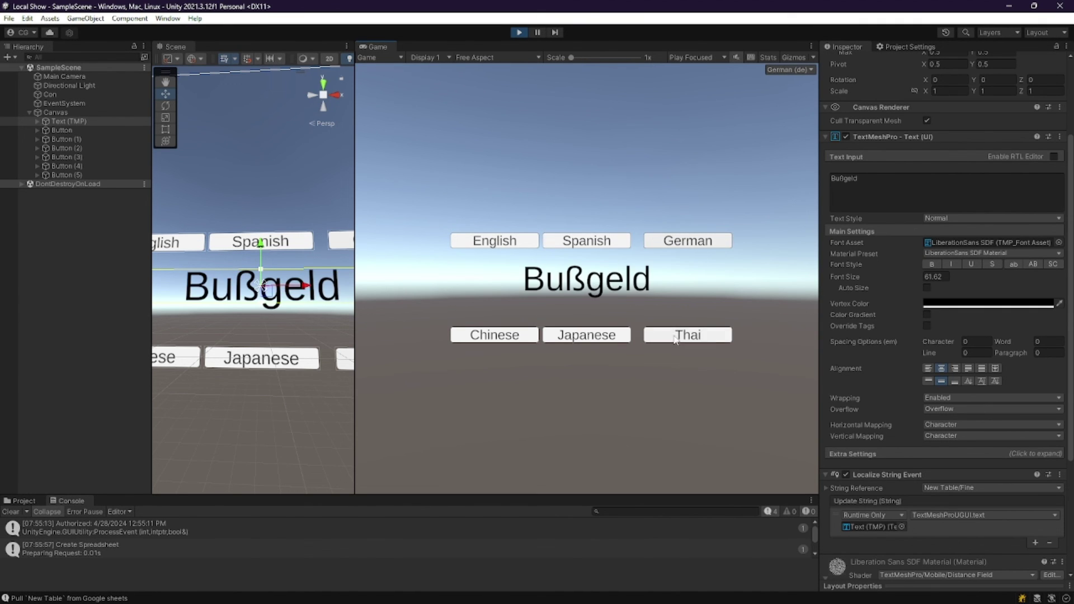
left_click(688, 335)
left_click(587, 335)
left_click(505, 336)
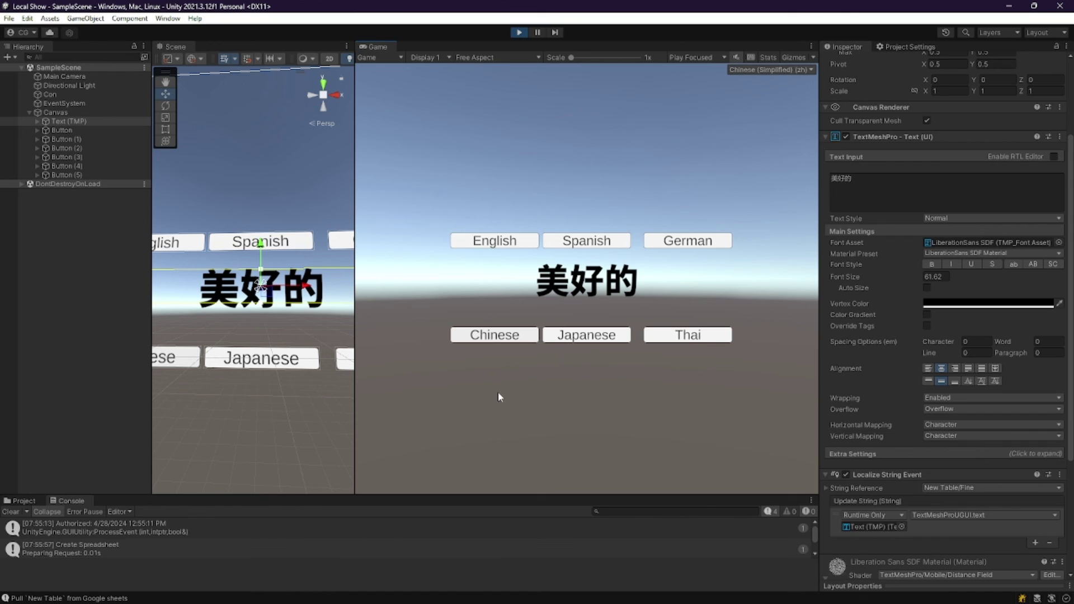
left_click(578, 245)
left_click(586, 334)
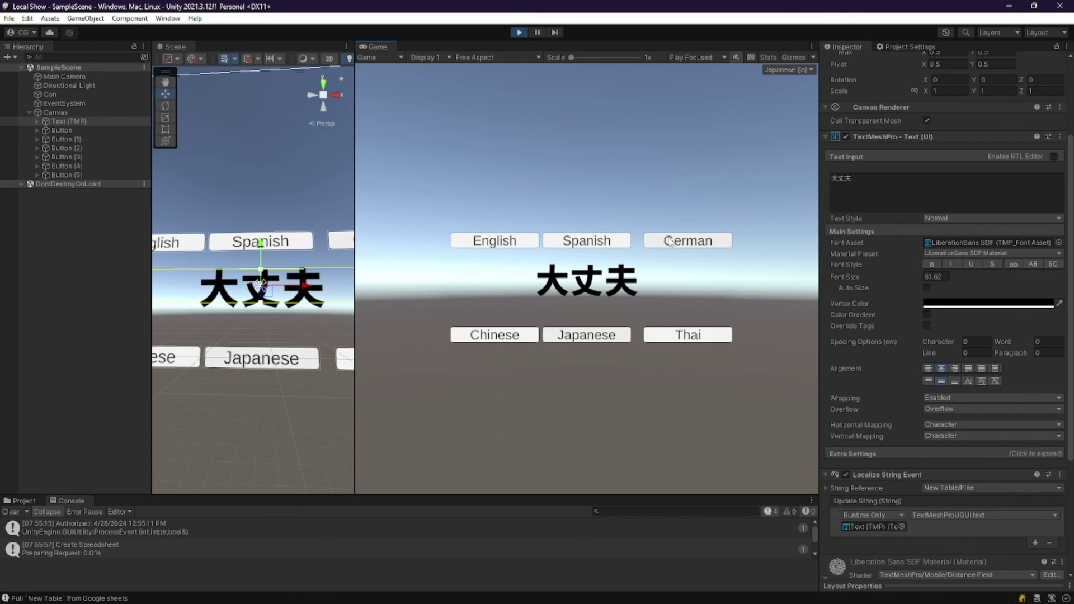